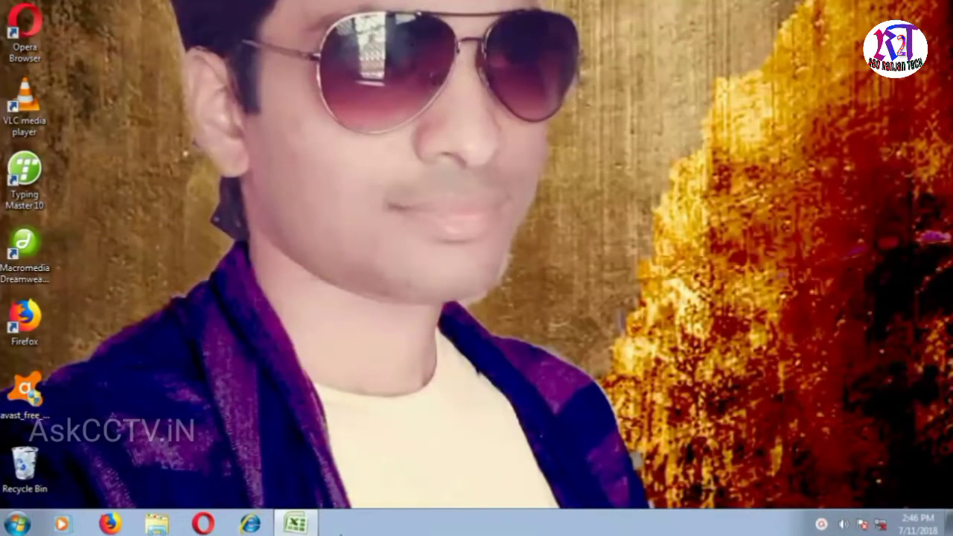
# - Restore the ReoRanjantech Excel workbook window from the taskbar
pyautogui.click(298, 524)
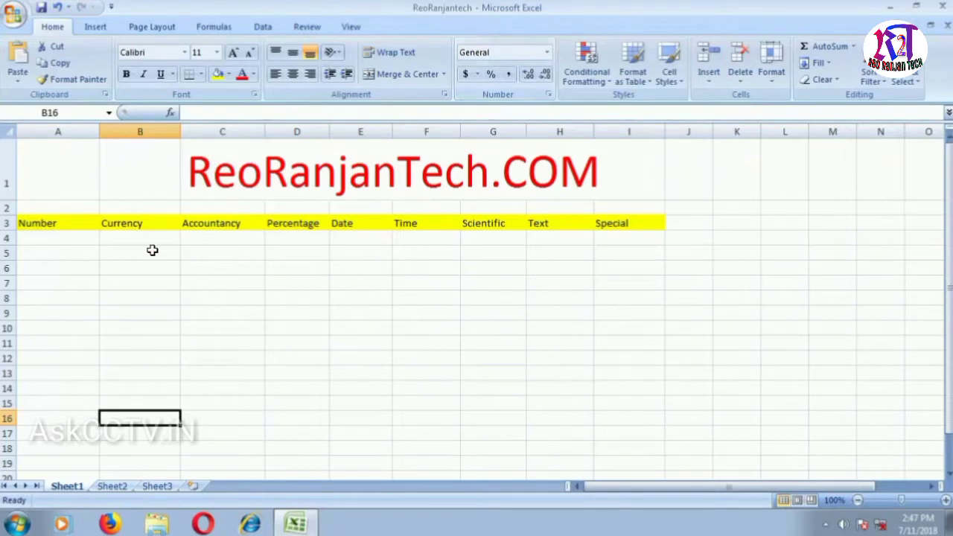
pyautogui.click(40, 239)
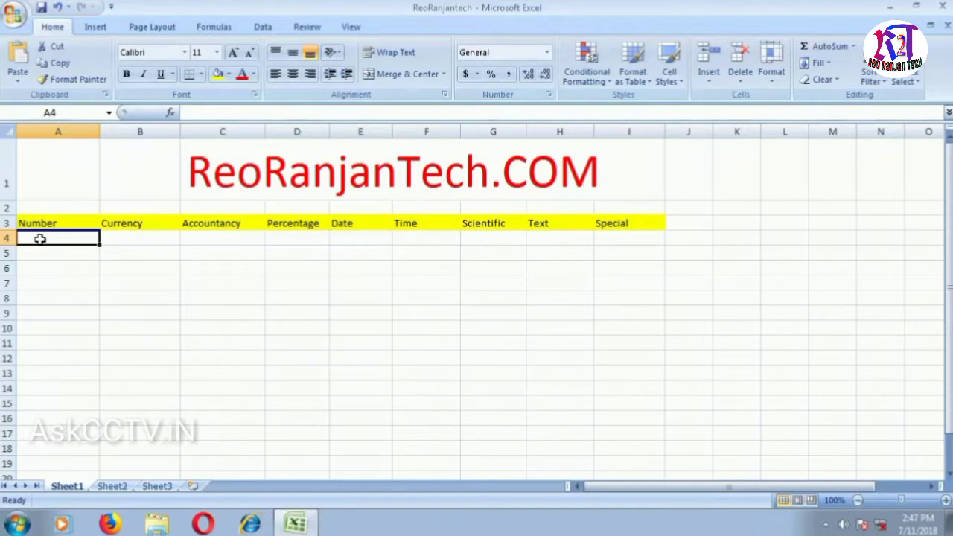
pyautogui.write('34545')
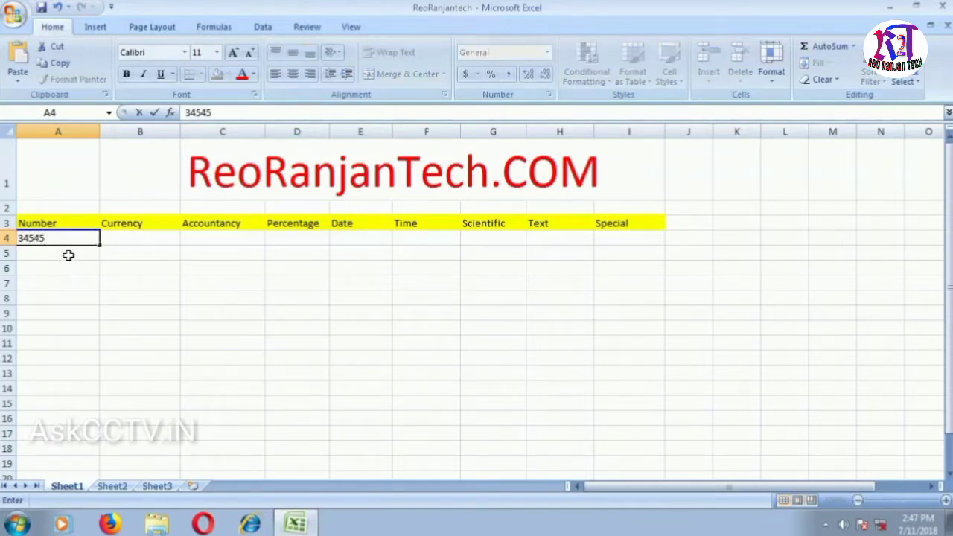
pyautogui.click(68, 255)
pyautogui.write('-')
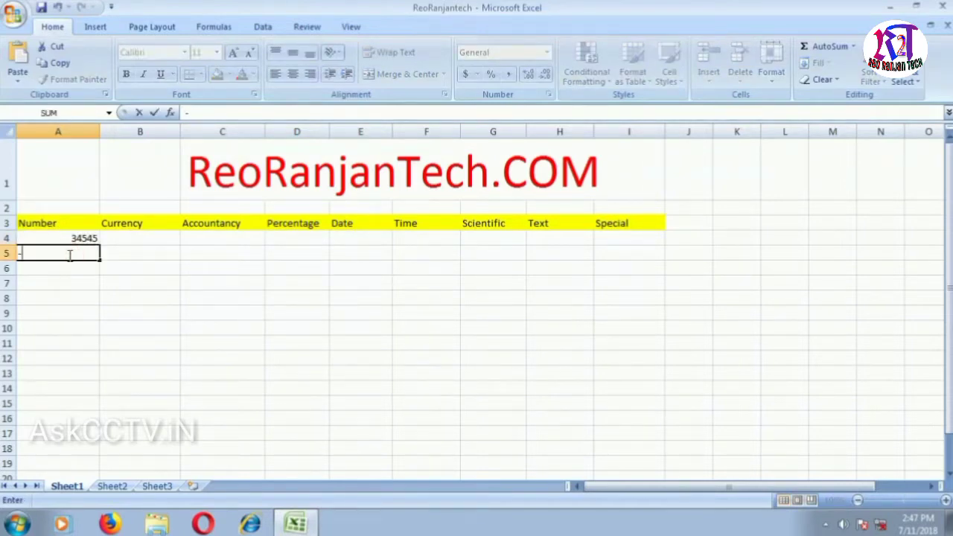
pyautogui.write('45465')
pyautogui.click(79, 279)
pyautogui.click(78, 266)
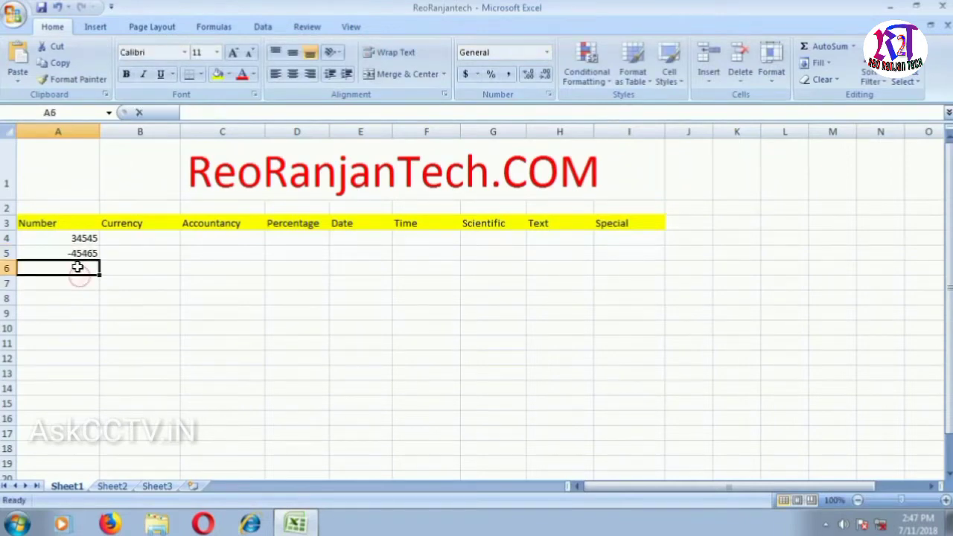
pyautogui.write('46576768')
pyautogui.click(79, 285)
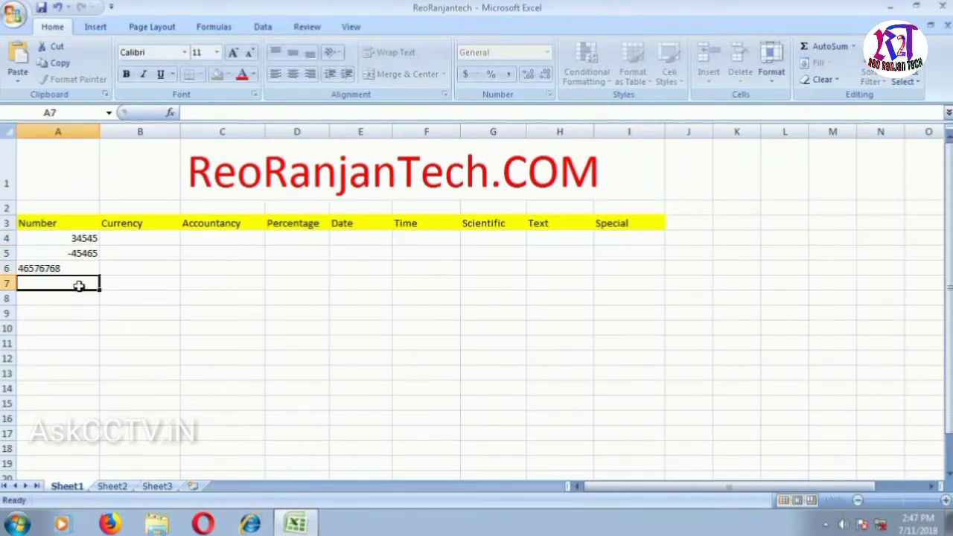
pyautogui.write('677688')
pyautogui.click(86, 299)
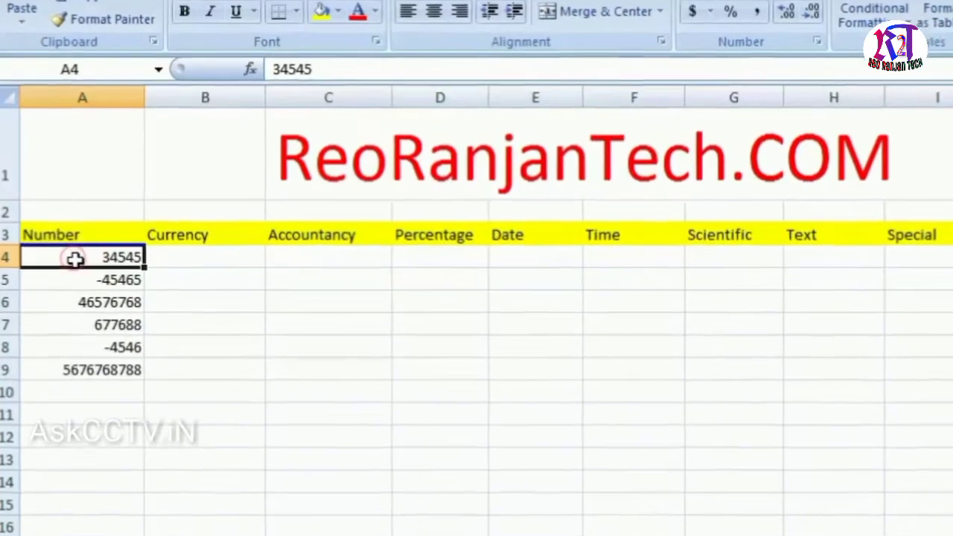
# - Open Format Cells (More Number Formats) for the Number values in A4:A9
pyautogui.moveTo(60, 246); pyautogui.dragTo(73, 375)
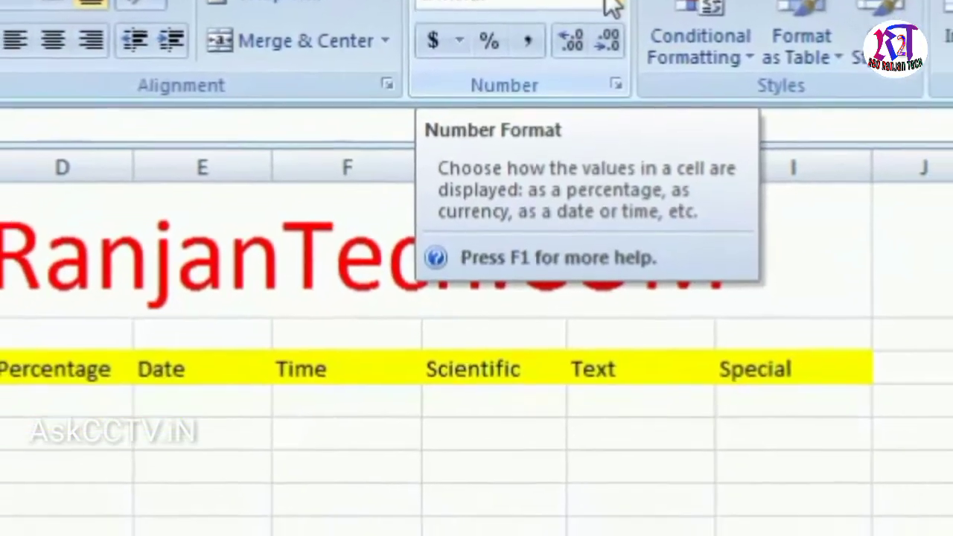
pyautogui.click(606, 4)
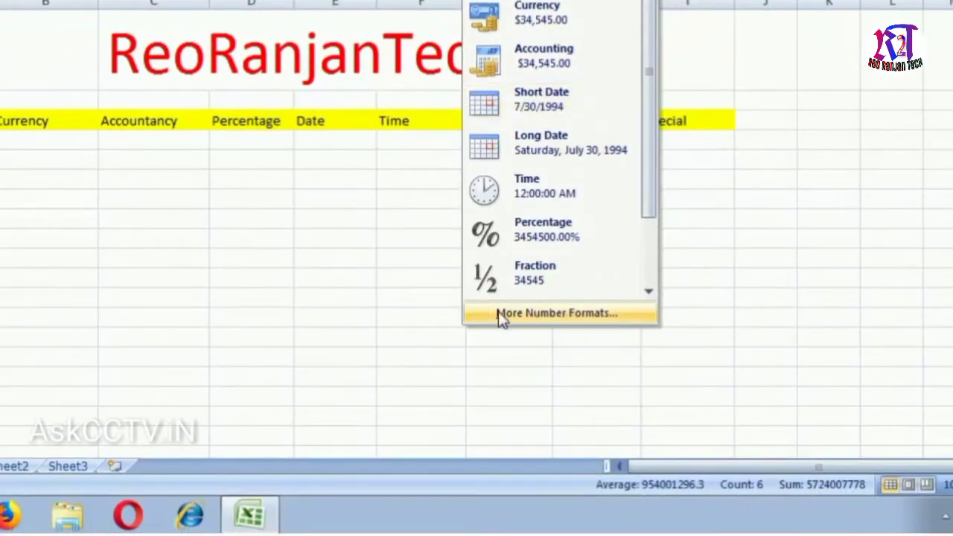
pyautogui.click(575, 311)
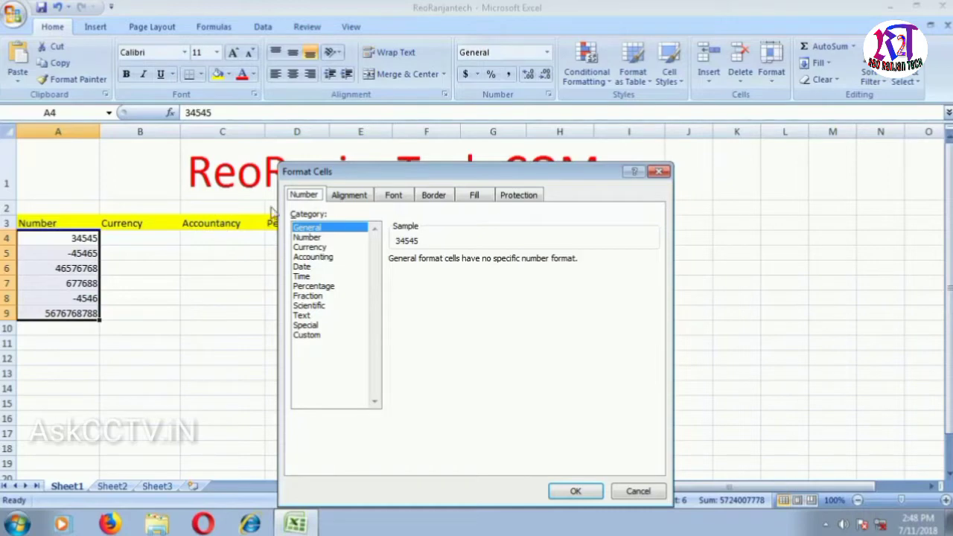
# - Format A4:A9 as Number with 3 decimal places
pyautogui.click(314, 237)
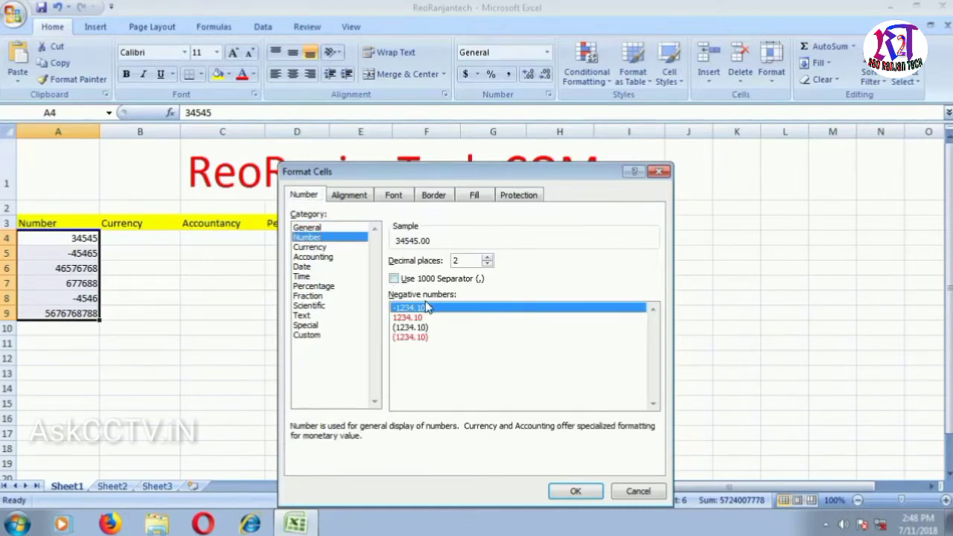
pyautogui.click(487, 258)
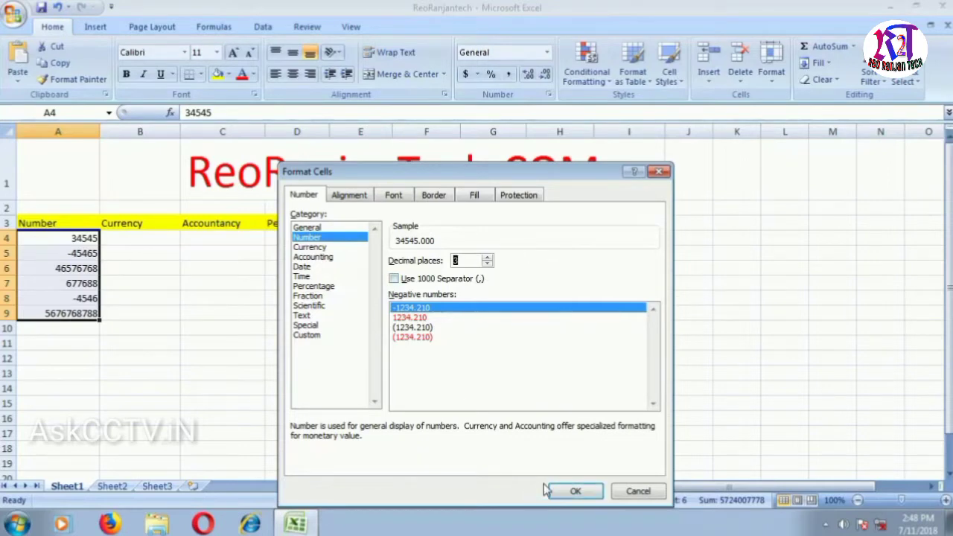
pyautogui.click(573, 492)
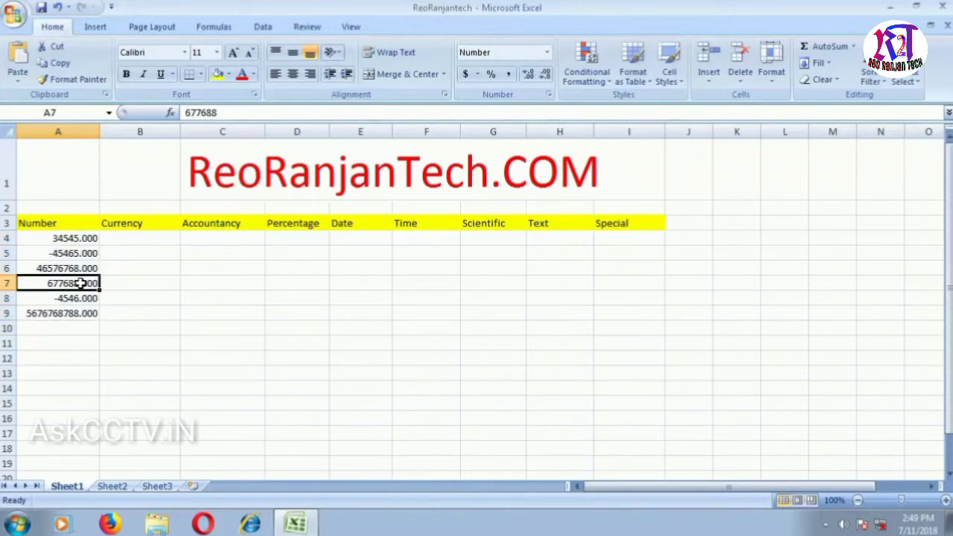
# - Change cell A7 to 688, then reselect A4:A9 and drop down the number formats
pyautogui.doubleClick(81, 284)
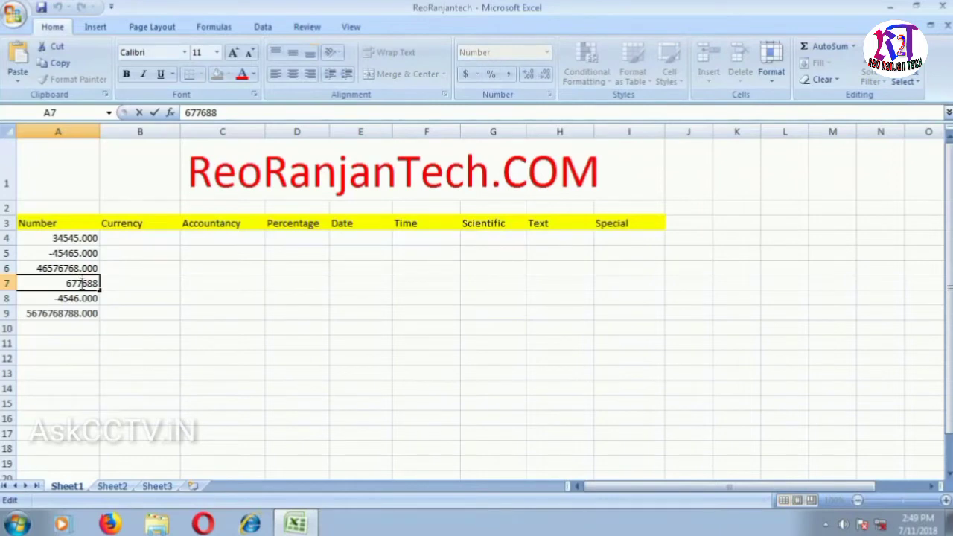
pyautogui.press('BackSpace')
pyautogui.click(77, 264)
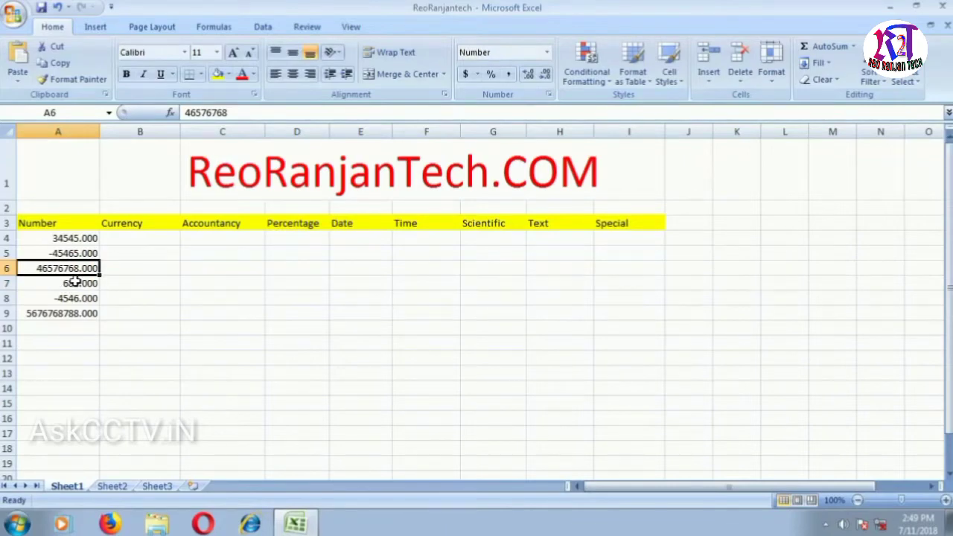
pyautogui.moveTo(34, 238); pyautogui.dragTo(48, 314)
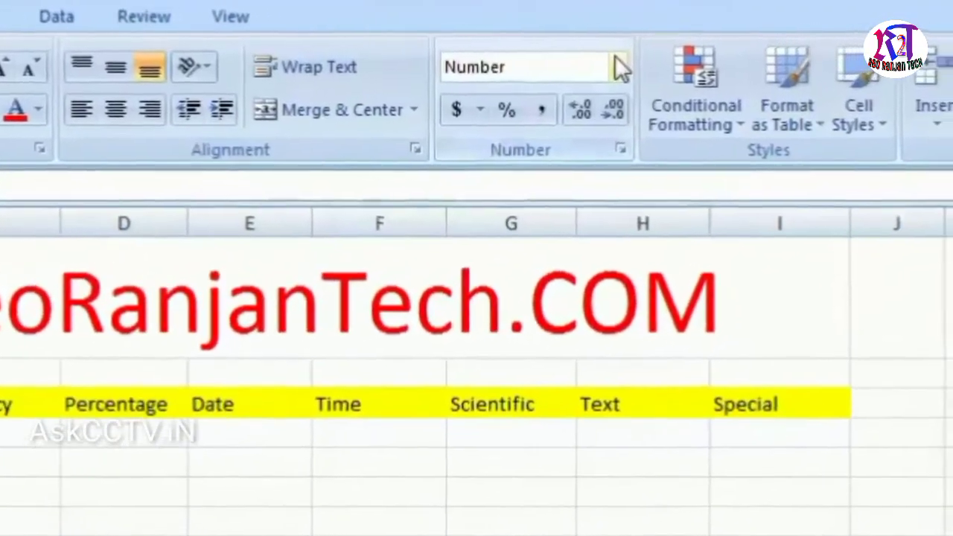
pyautogui.click(618, 66)
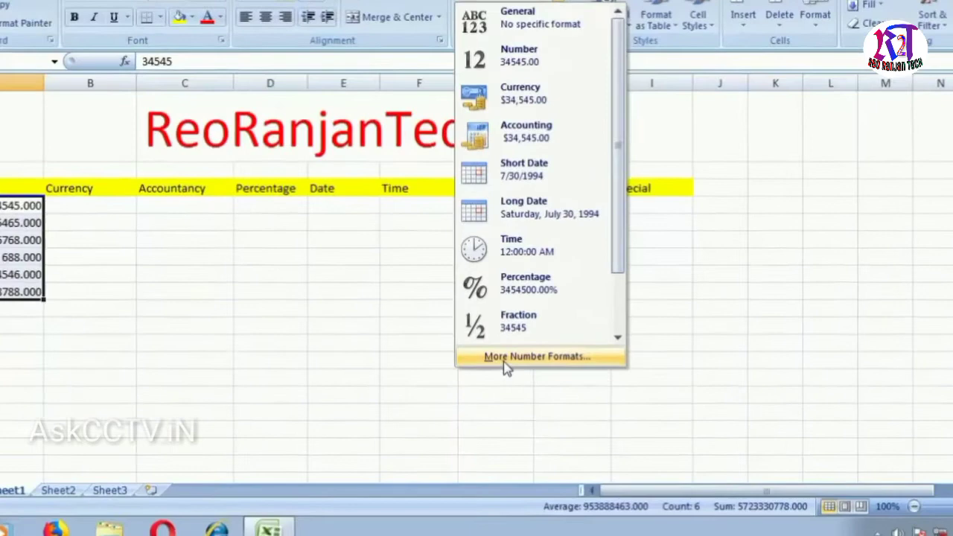
# - Format A4:A9 as Number with 2 decimals, a 1000 separator and red negatives
pyautogui.click(524, 450)
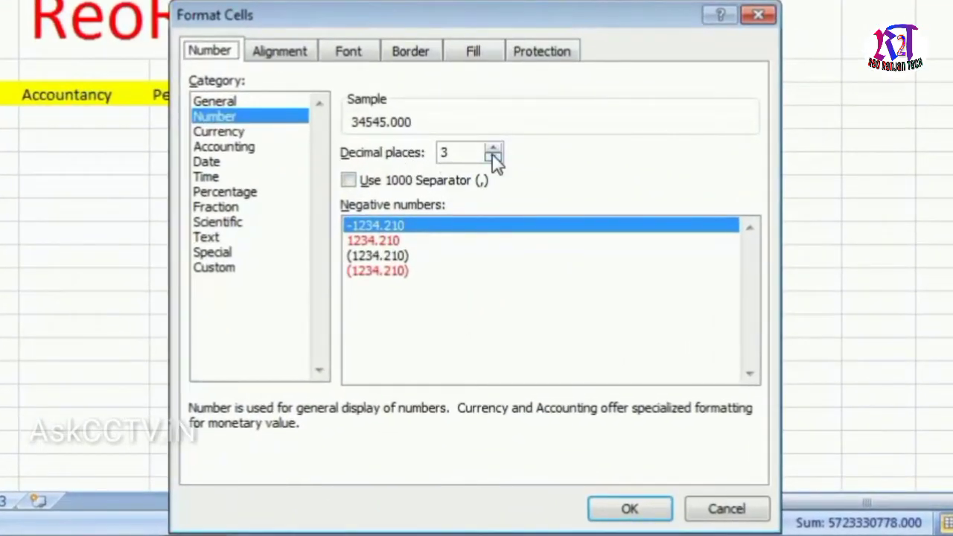
pyautogui.click(493, 157)
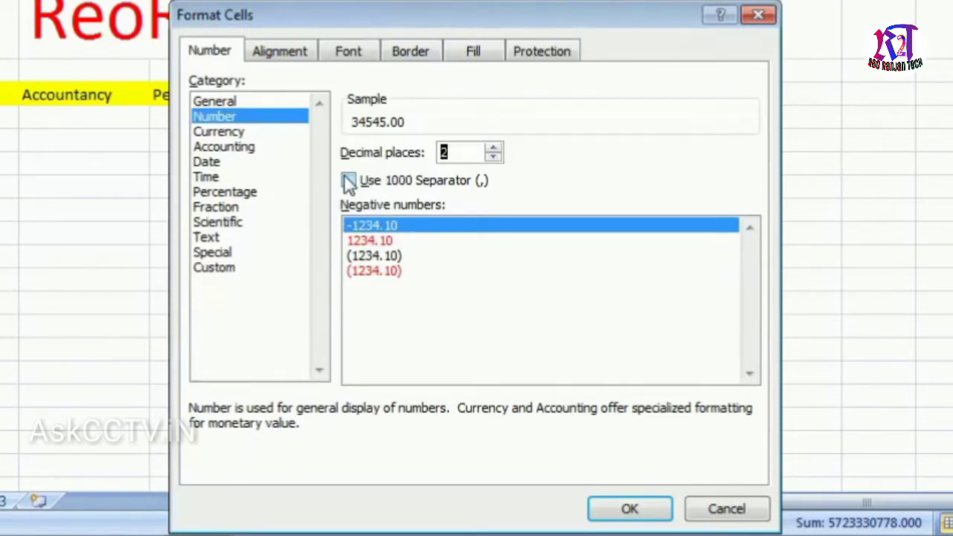
pyautogui.click(348, 181)
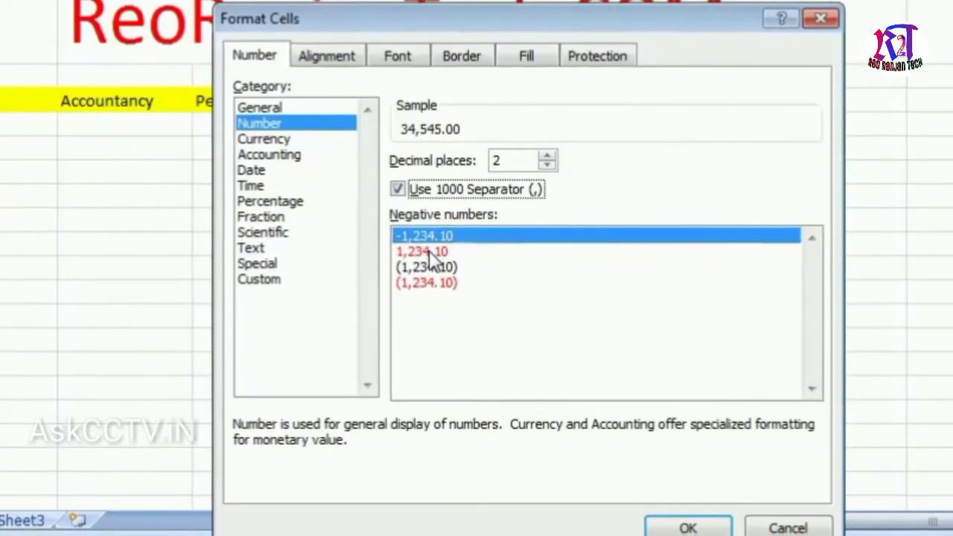
pyautogui.click(405, 247)
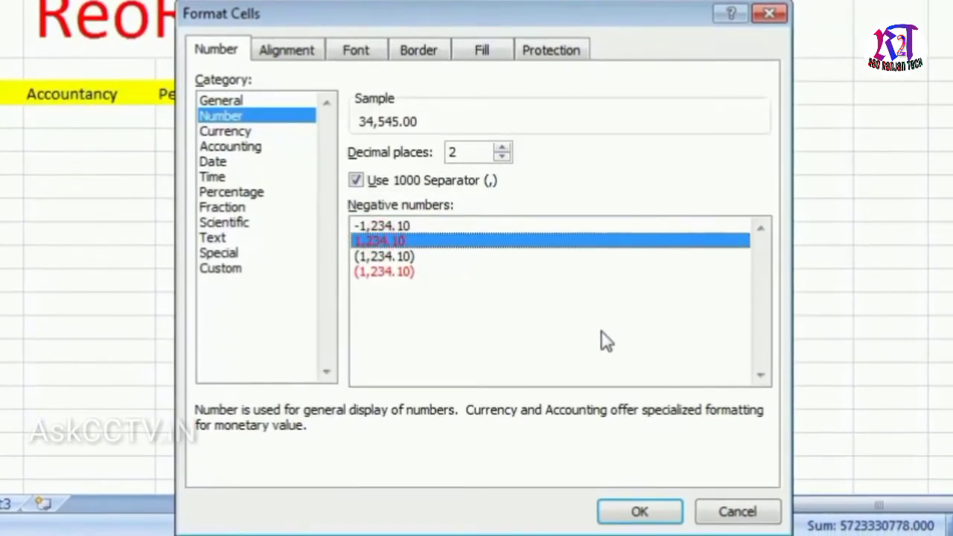
pyautogui.click(651, 512)
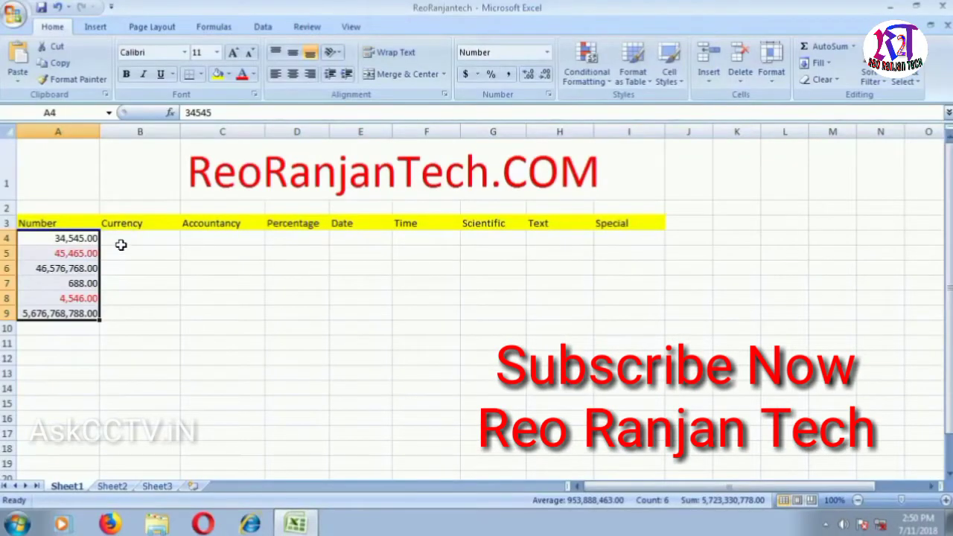
# - Enter the Currency values 5676, 34546, 6767, -343, 343 and -234 in B4:B9
pyautogui.click(121, 240)
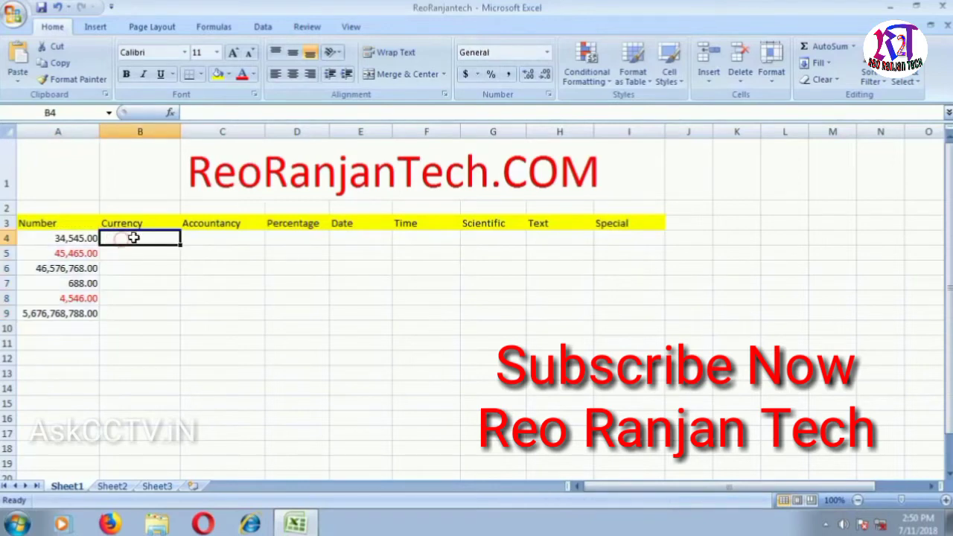
pyautogui.doubleClick(126, 238)
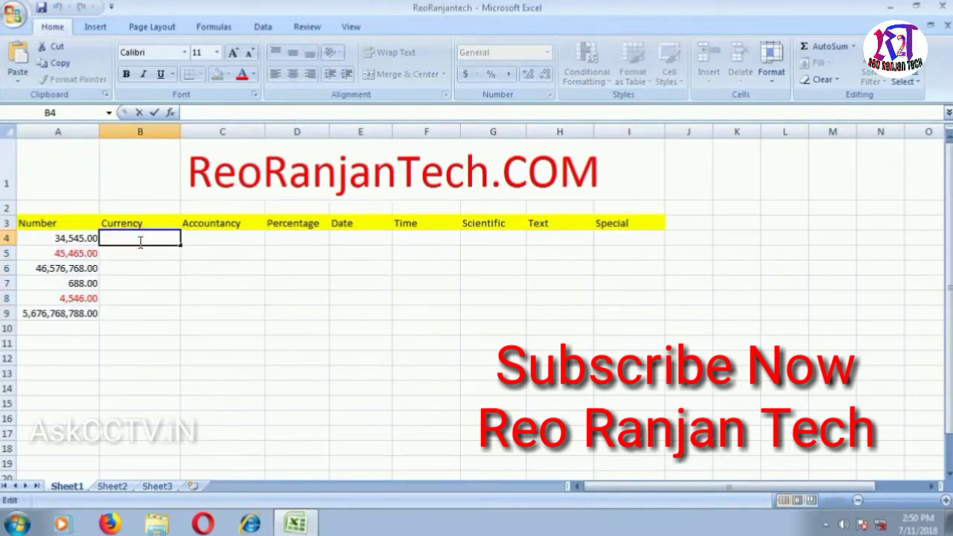
pyautogui.write('5676')
pyautogui.click(159, 267)
pyautogui.write('676,7')
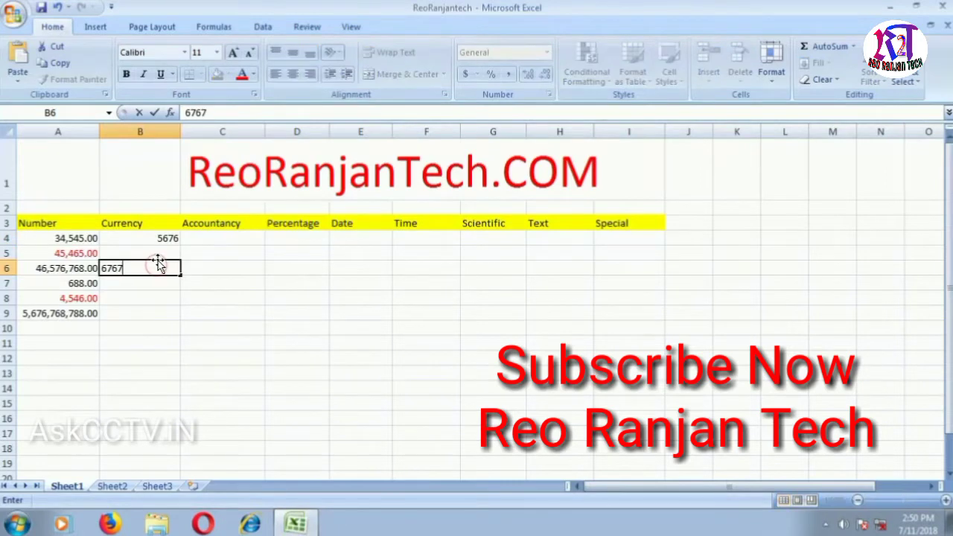
pyautogui.click(157, 250)
pyautogui.write('-234')
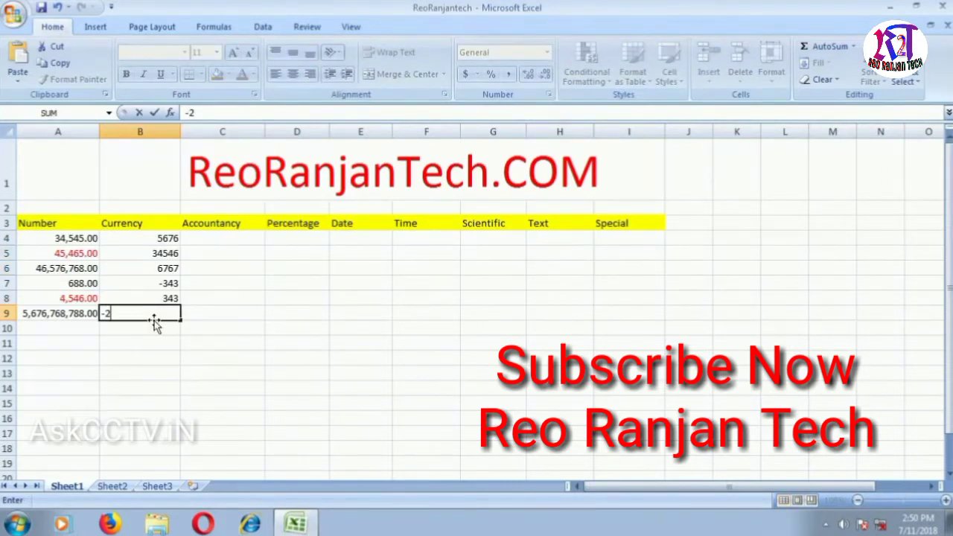
pyautogui.click(137, 276)
# - Select B4:B9 and open Format Cells via More Number Formats
pyautogui.moveTo(144, 241); pyautogui.dragTo(149, 299)
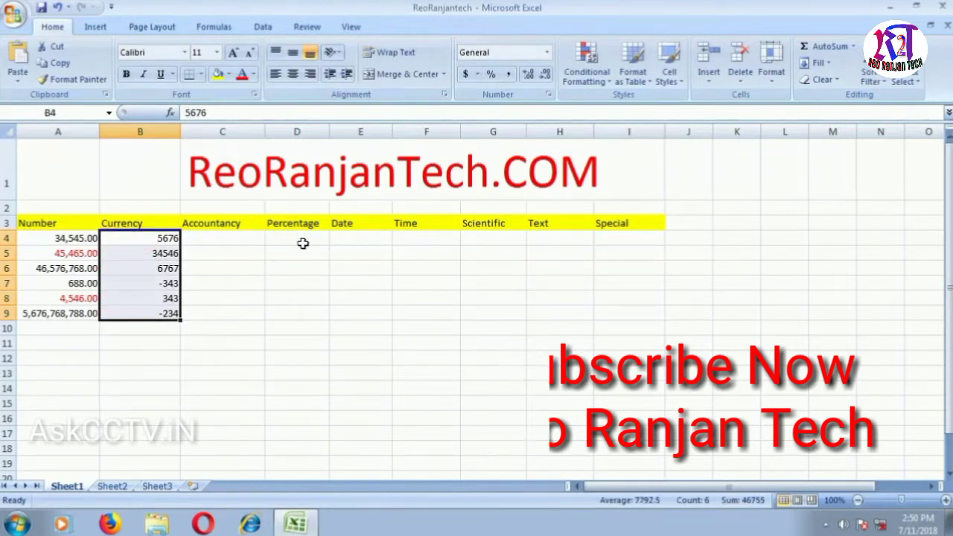
pyautogui.click(547, 54)
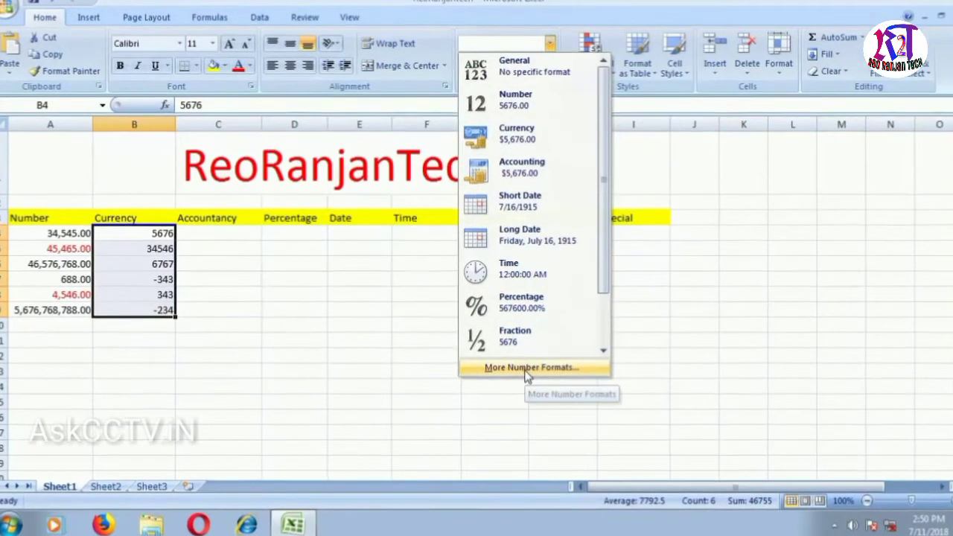
pyautogui.click(526, 372)
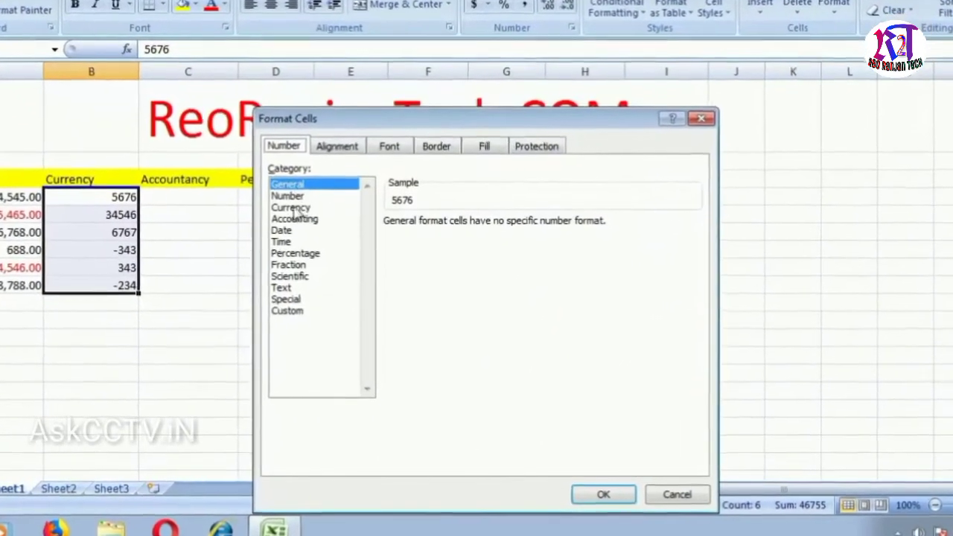
# - Choose the Currency category with the $ English (United States) symbol and 2 decimals
pyautogui.click(291, 208)
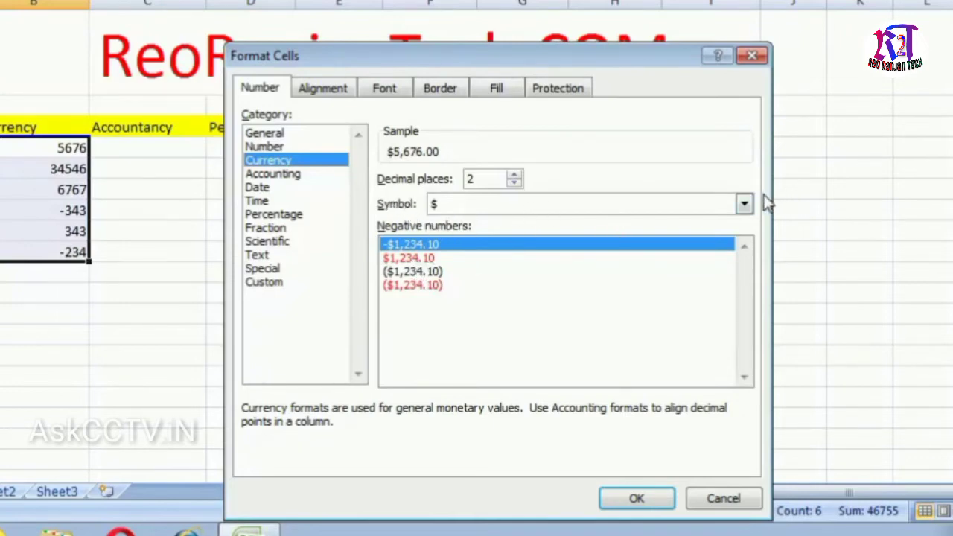
pyautogui.click(744, 203)
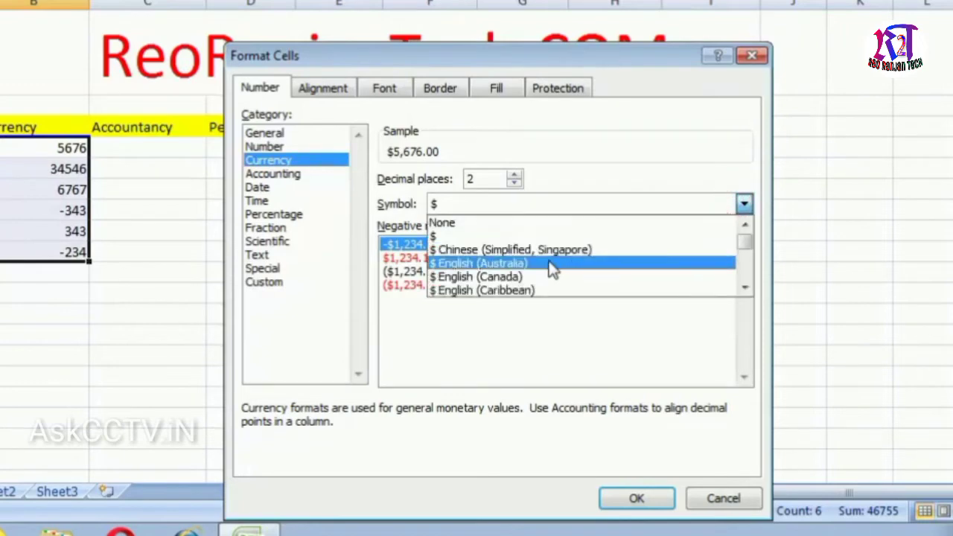
pyautogui.scroll(-1, 525, 253)
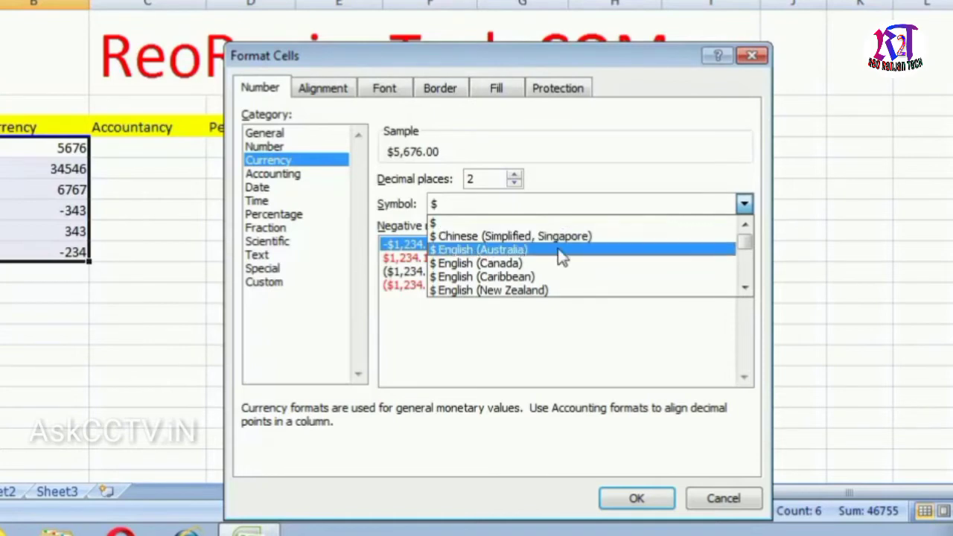
pyautogui.scroll(-1, 561, 256)
pyautogui.scroll(-1, 560, 256)
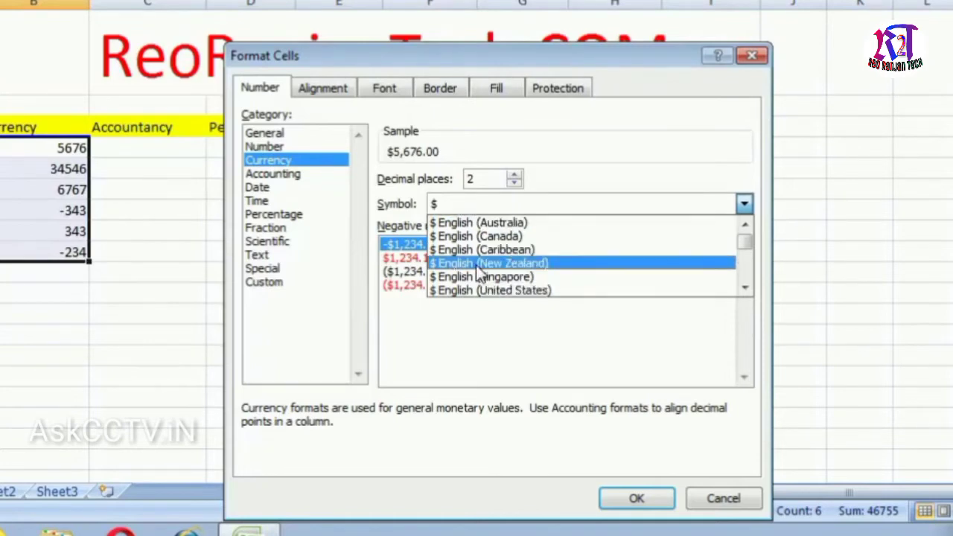
pyautogui.scroll(-2, 484, 275)
pyautogui.scroll(-1, 486, 273)
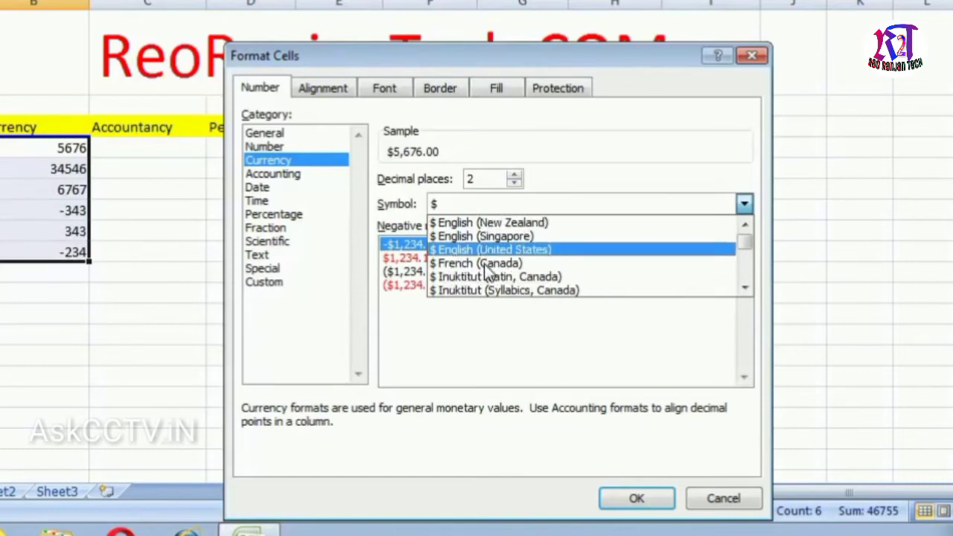
pyautogui.scroll(-2, 485, 272)
pyautogui.scroll(-2, 485, 268)
pyautogui.scroll(-2, 486, 265)
pyautogui.scroll(-2, 487, 266)
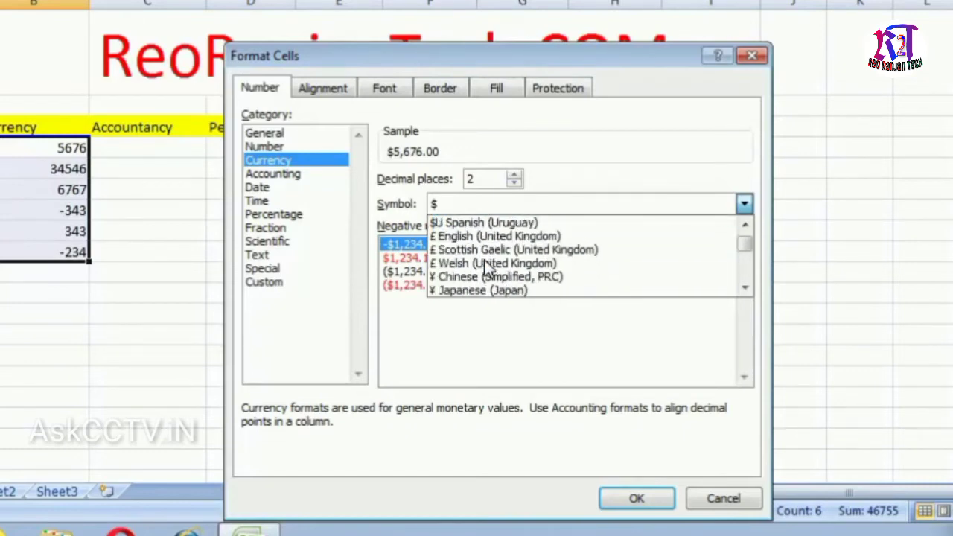
pyautogui.scroll(-2, 485, 268)
pyautogui.scroll(2, 485, 268)
pyautogui.scroll(2, 485, 268)
pyautogui.scroll(2, 485, 268)
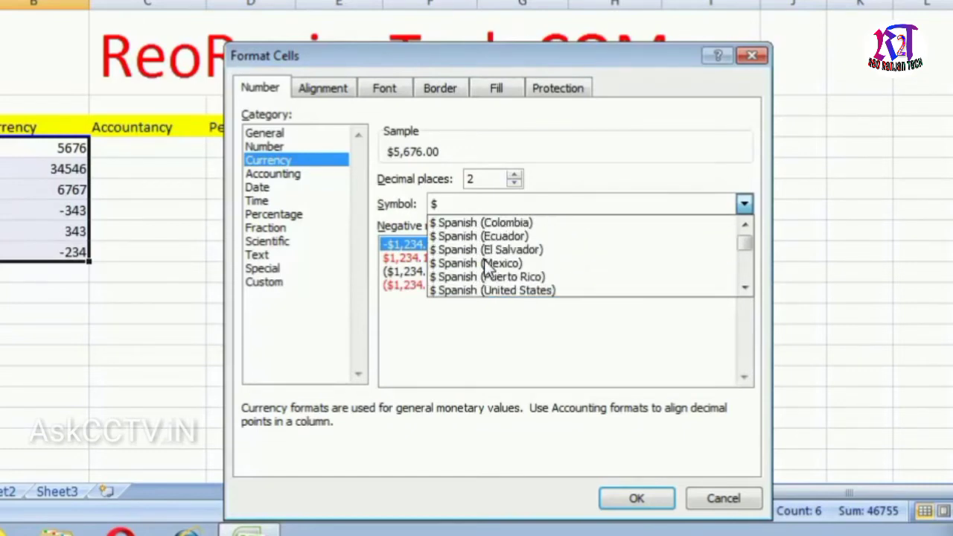
pyautogui.scroll(3, 484, 267)
pyautogui.scroll(1, 485, 266)
pyautogui.scroll(2, 484, 266)
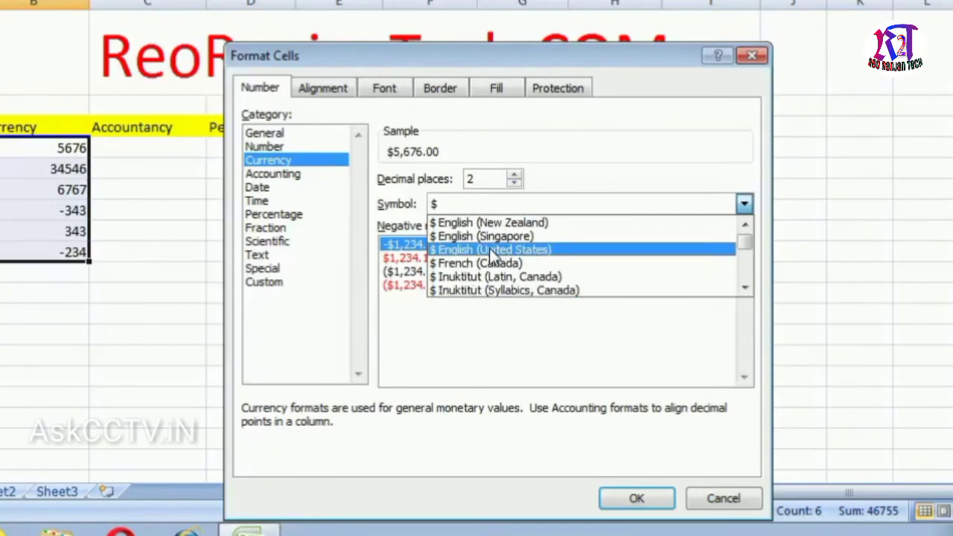
pyautogui.click(490, 250)
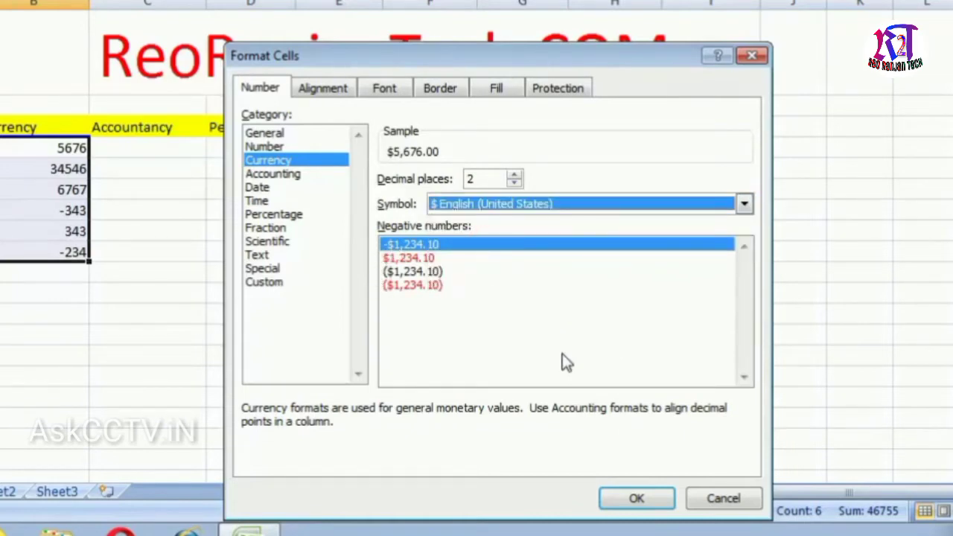
# - Apply the dollar Currency format to B4:B9 and reselect those values
pyautogui.click(648, 497)
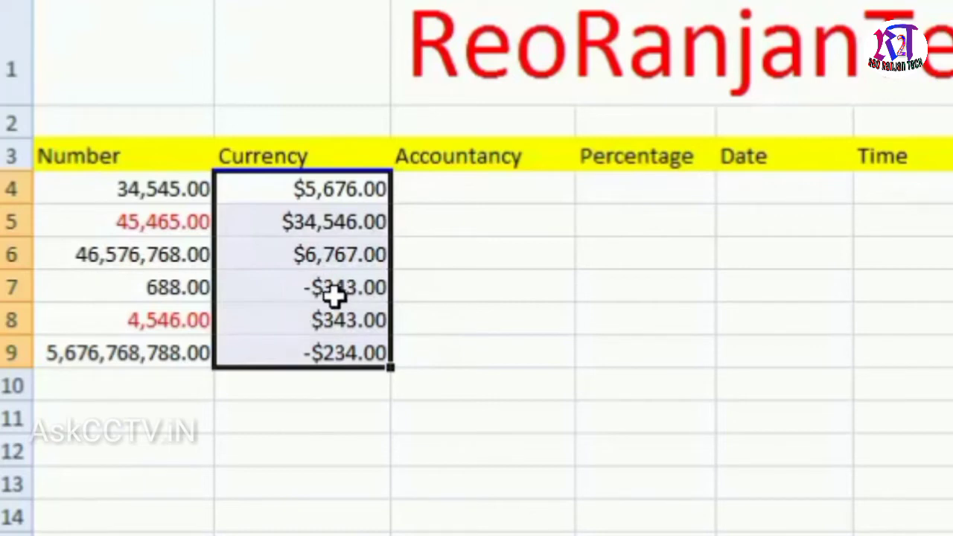
pyautogui.click(307, 293)
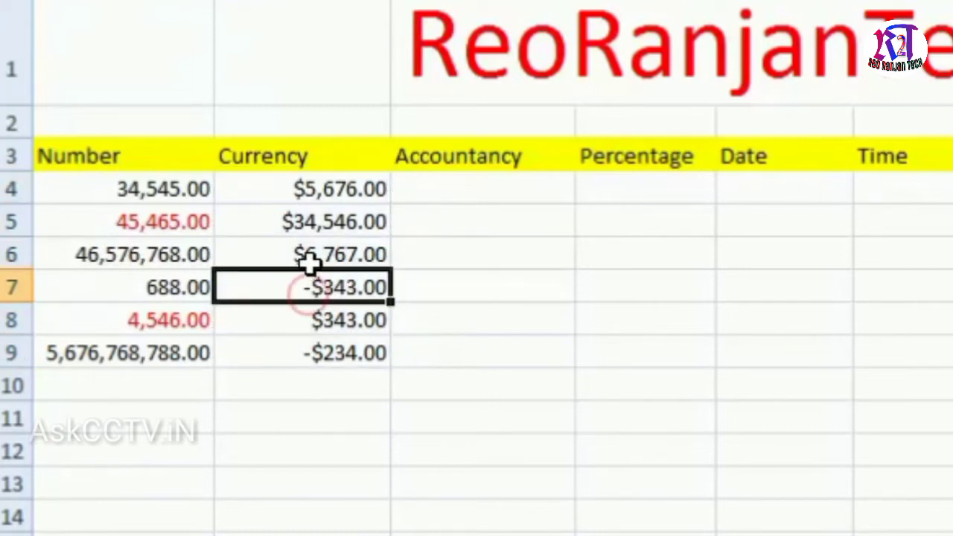
pyautogui.moveTo(268, 192); pyautogui.dragTo(308, 346)
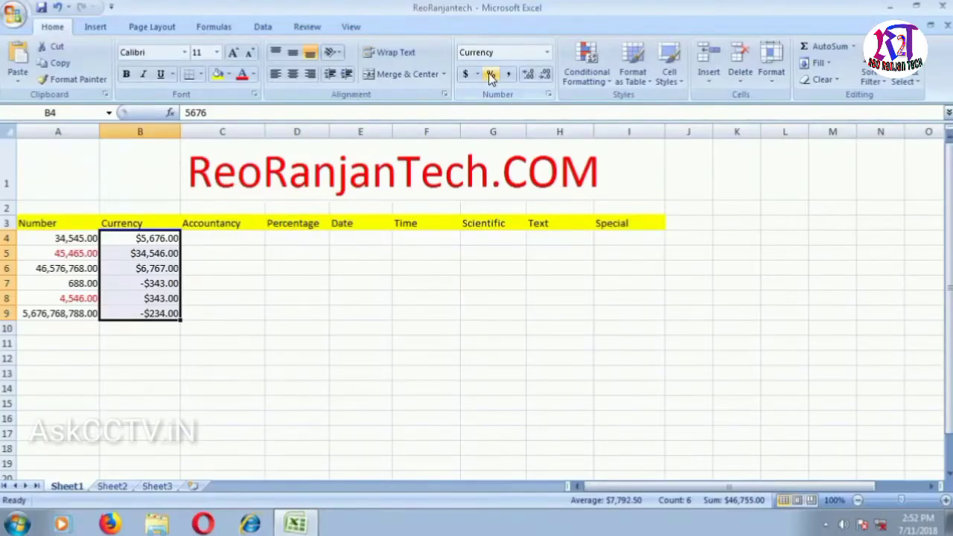
# - Switch the Currency negatives to the red parenthesised ($1,234.10) style
pyautogui.click(547, 55)
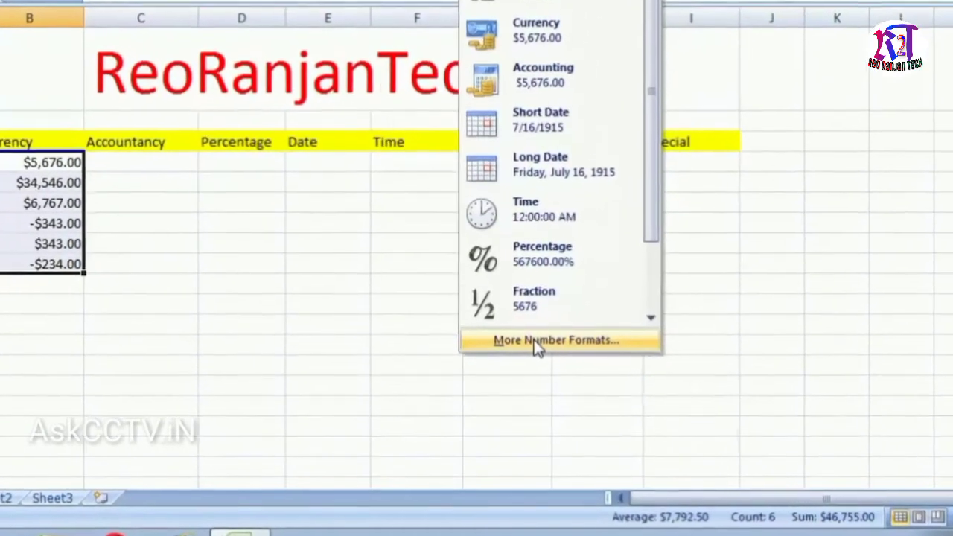
pyautogui.click(525, 361)
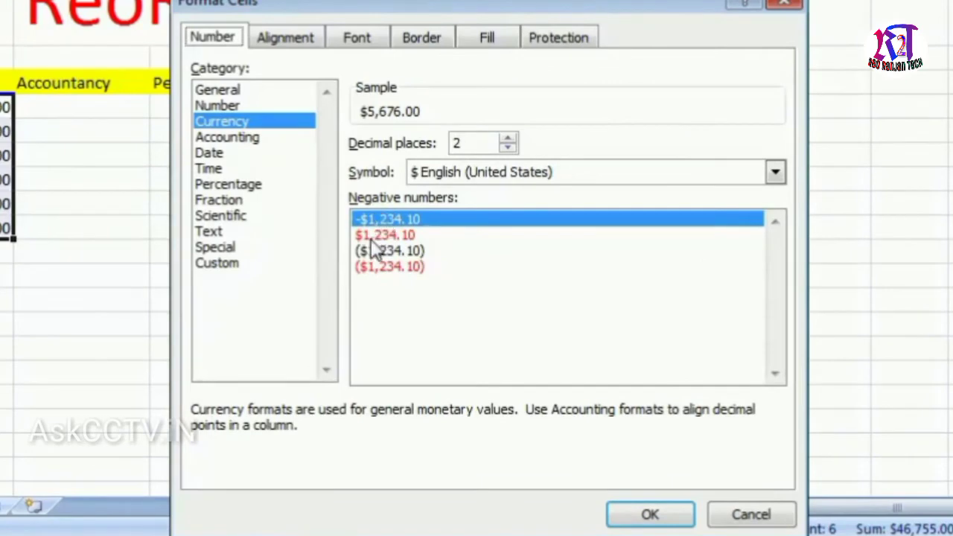
pyautogui.click(381, 234)
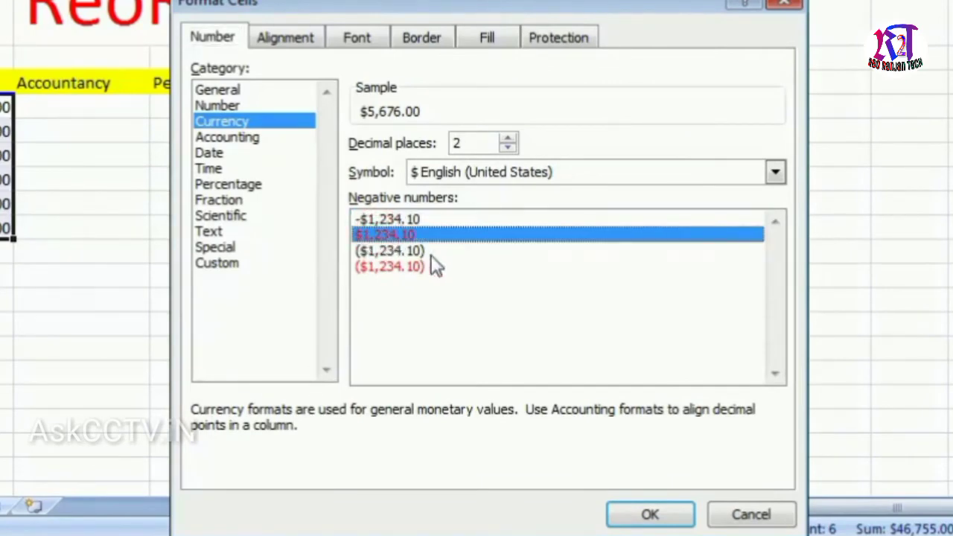
pyautogui.click(388, 267)
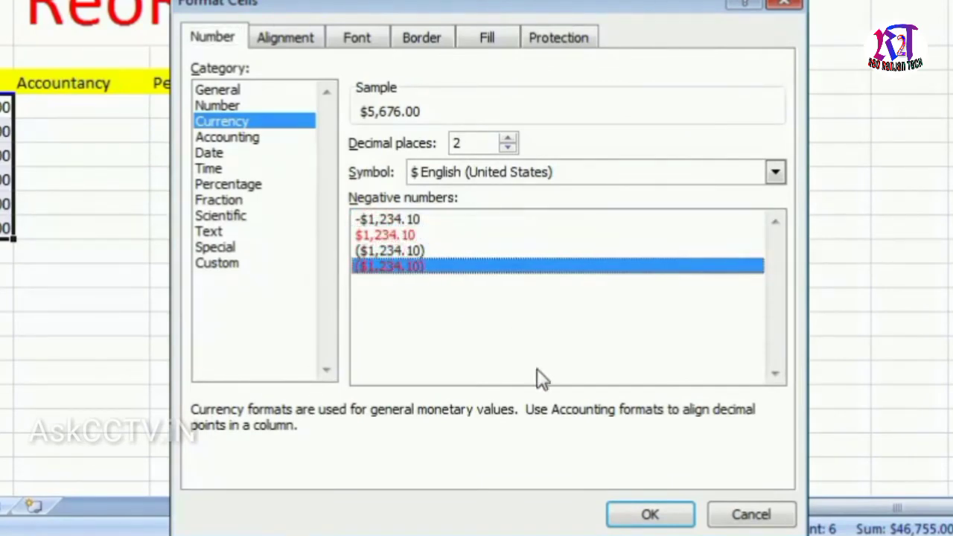
pyautogui.click(653, 515)
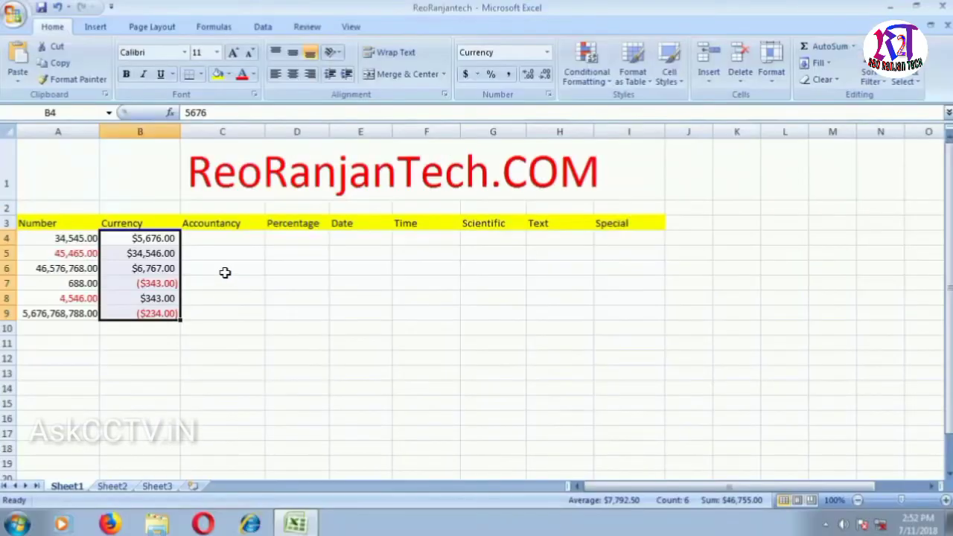
pyautogui.click(225, 266)
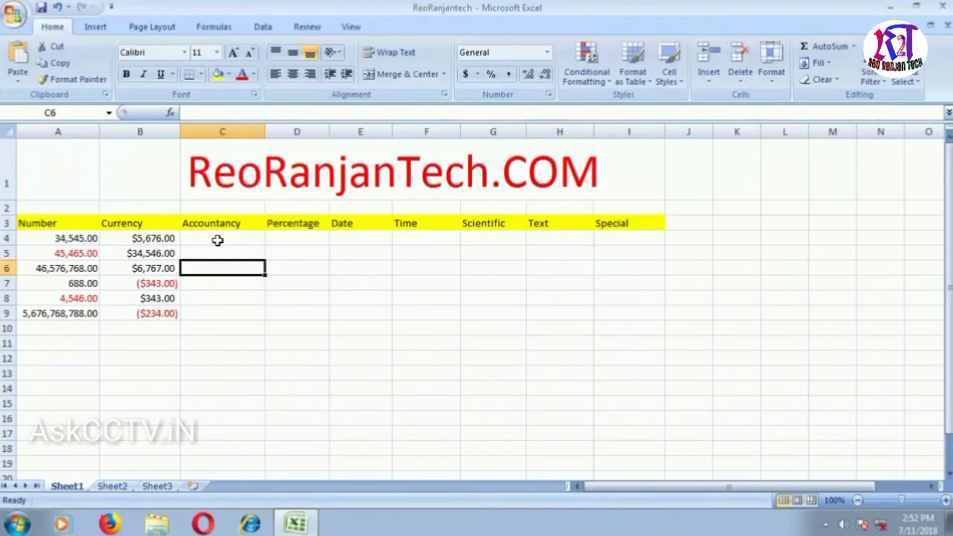
# - Select cells C4:C9 under the Accountancy heading
pyautogui.click(217, 239)
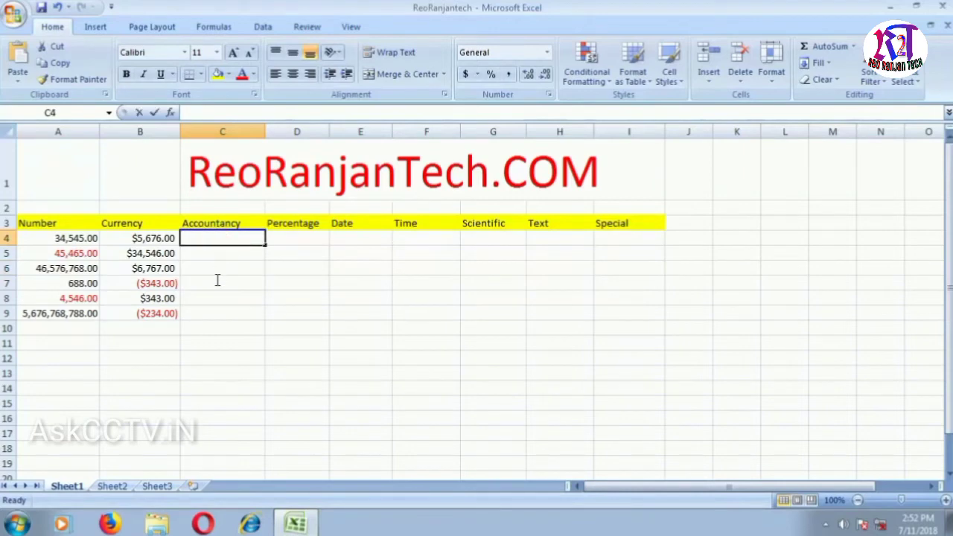
pyautogui.click(244, 258)
pyautogui.moveTo(222, 240); pyautogui.dragTo(221, 312)
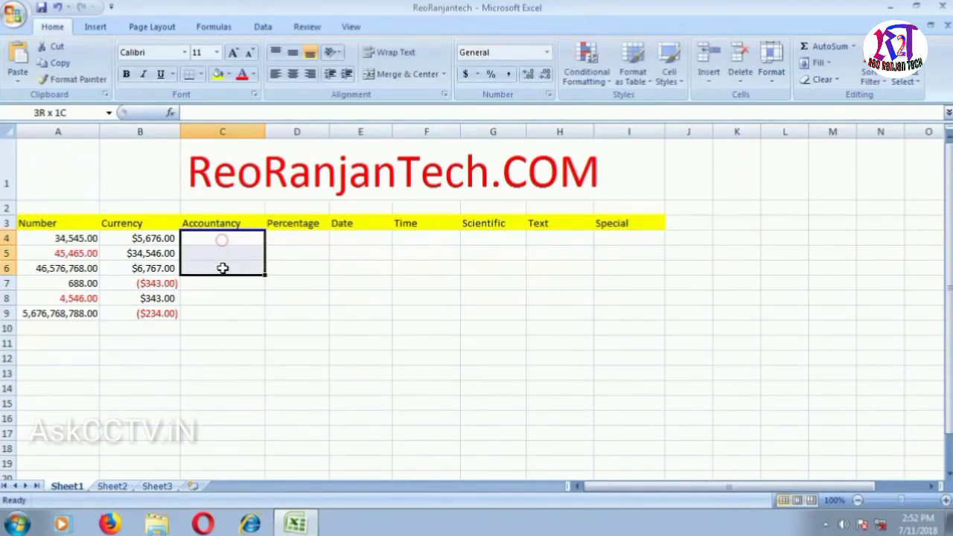
# - Apply Accounting format with the ¥ Japanese (Japan) symbol and 2 decimals
pyautogui.click(546, 54)
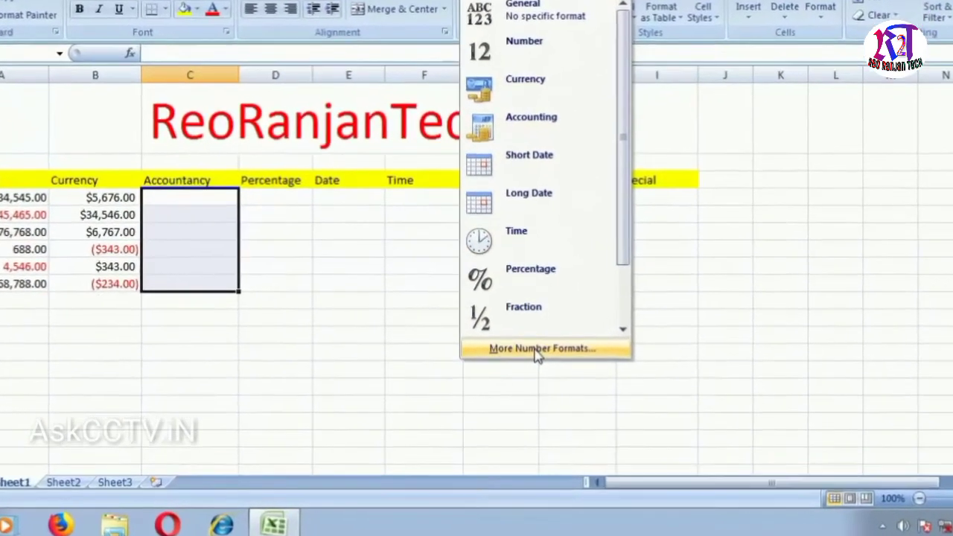
pyautogui.click(528, 369)
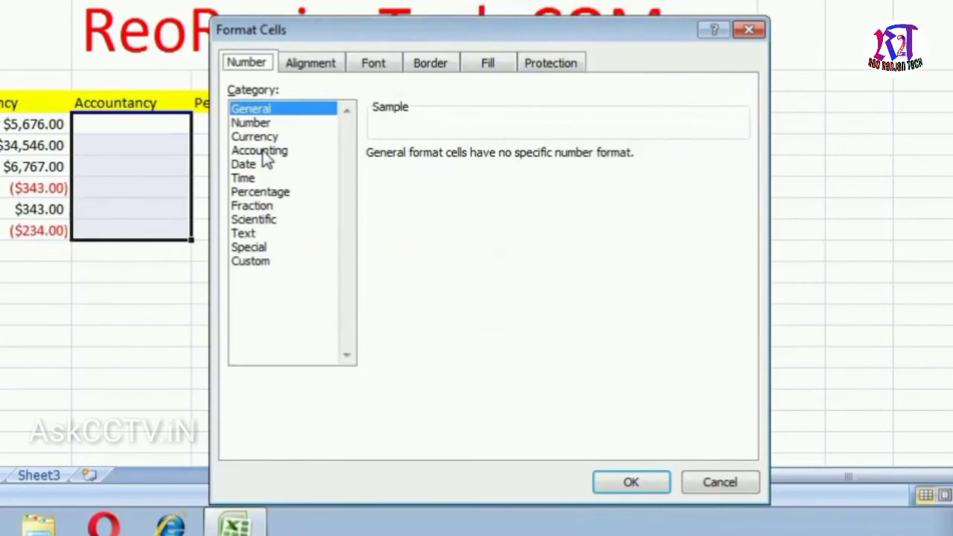
pyautogui.click(269, 171)
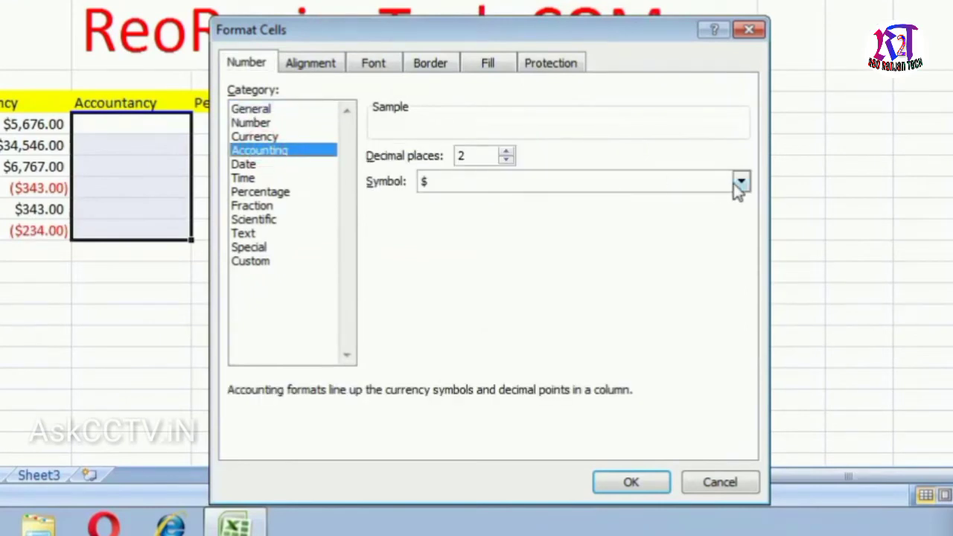
pyautogui.click(741, 182)
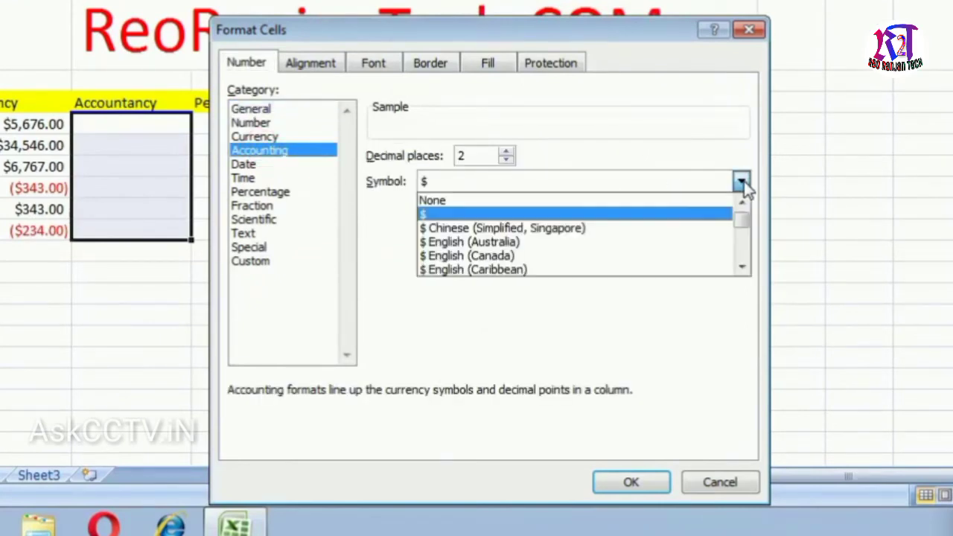
pyautogui.scroll(-1, 555, 245)
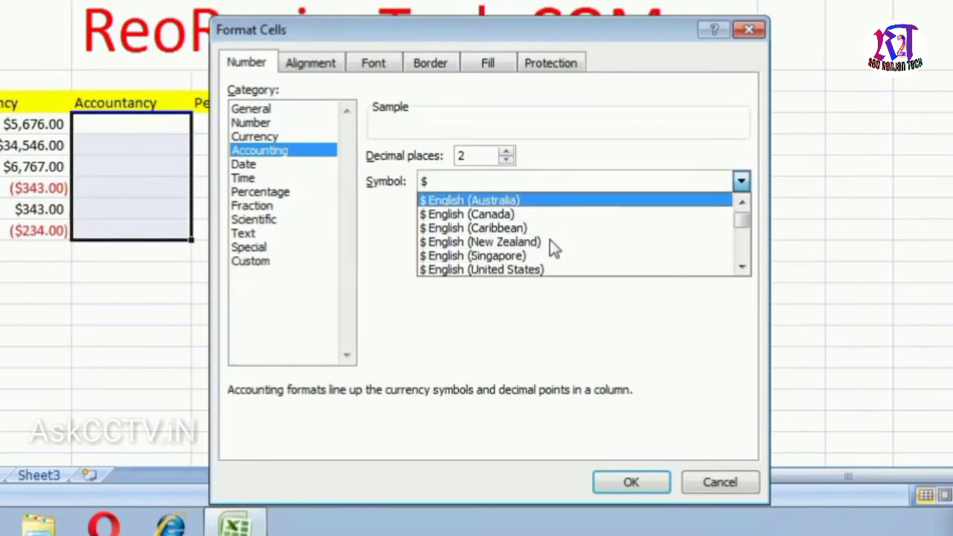
pyautogui.scroll(-3, 551, 250)
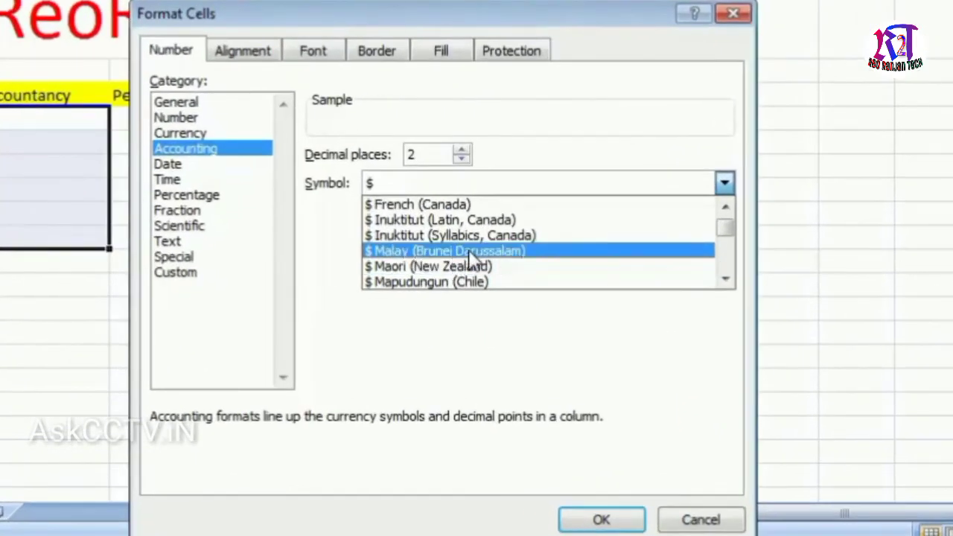
pyautogui.scroll(-1, 468, 249)
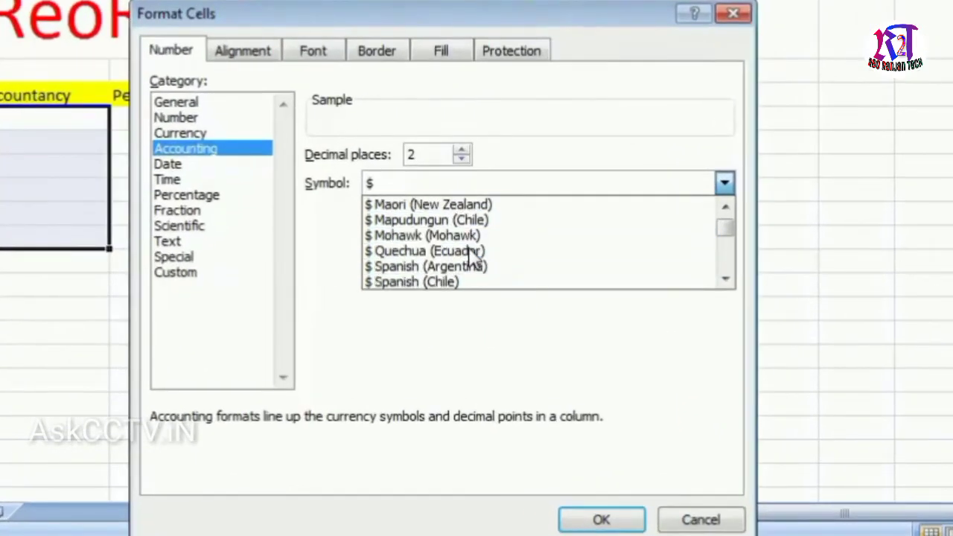
pyautogui.scroll(-1, 468, 248)
pyautogui.scroll(-1, 468, 248)
pyautogui.scroll(-2, 468, 248)
pyautogui.scroll(-1, 468, 253)
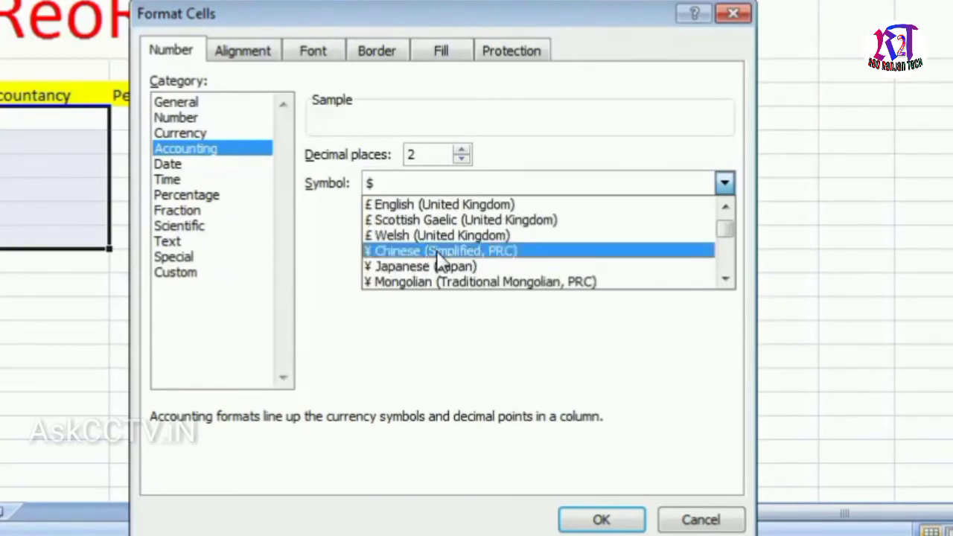
pyautogui.click(456, 264)
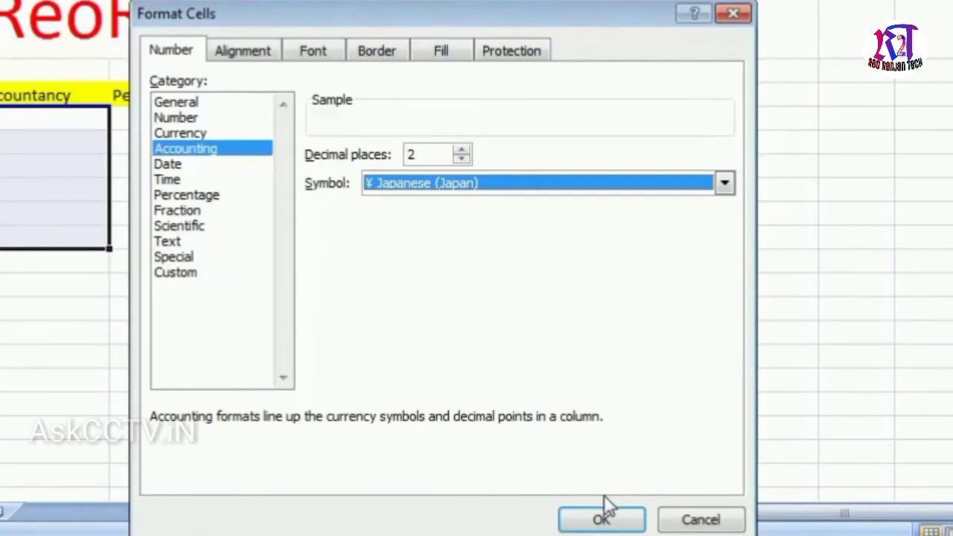
pyautogui.click(601, 519)
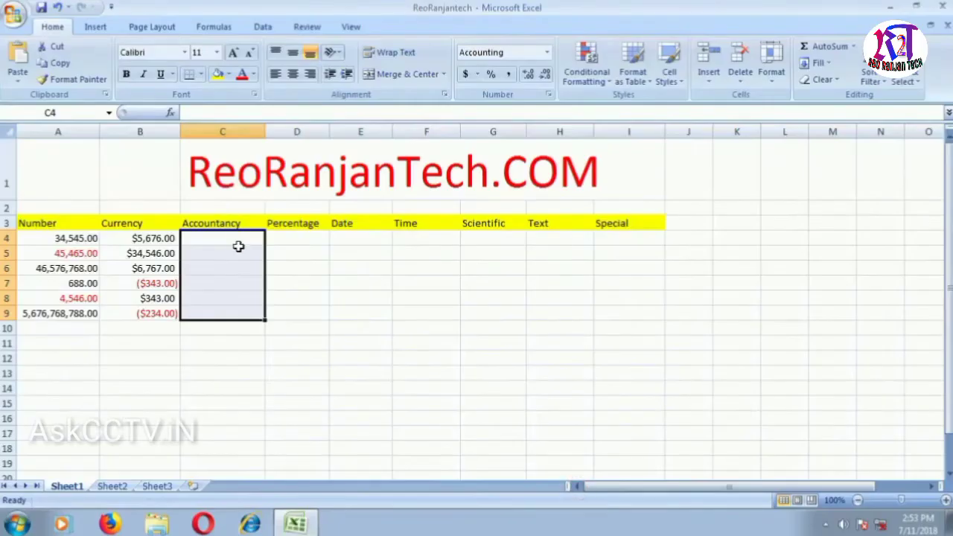
# - Enter yen amounts 4,656, 566 and 776 into C4, C5 and C6
pyautogui.doubleClick(239, 237)
pyautogui.write('4656')
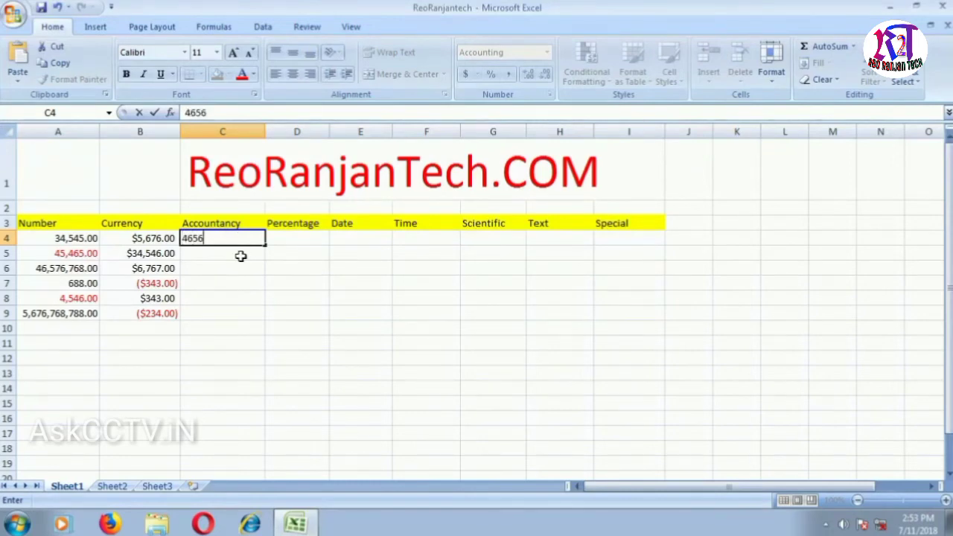
pyautogui.press('Return')
pyautogui.write('566')
pyautogui.press('Return')
pyautogui.write('7')
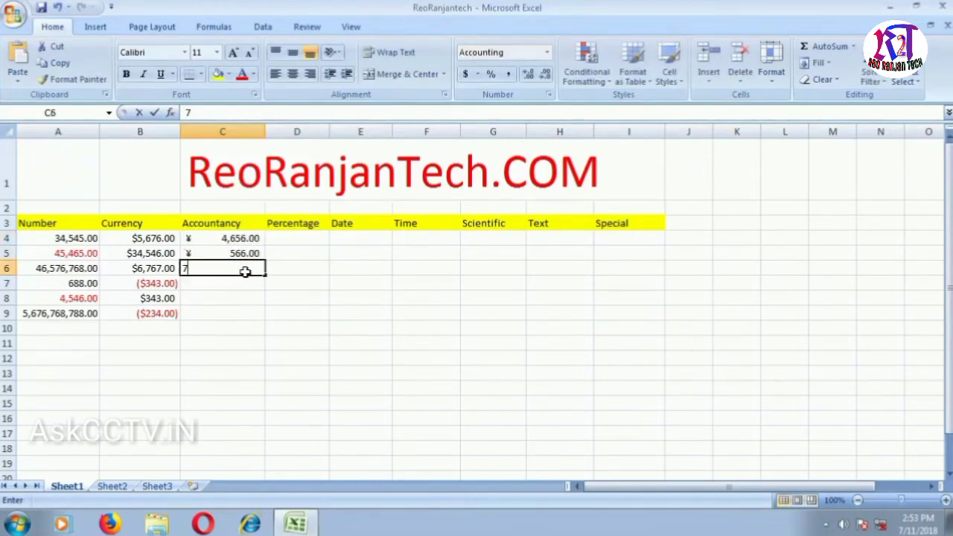
pyautogui.click(245, 271)
pyautogui.write('76')
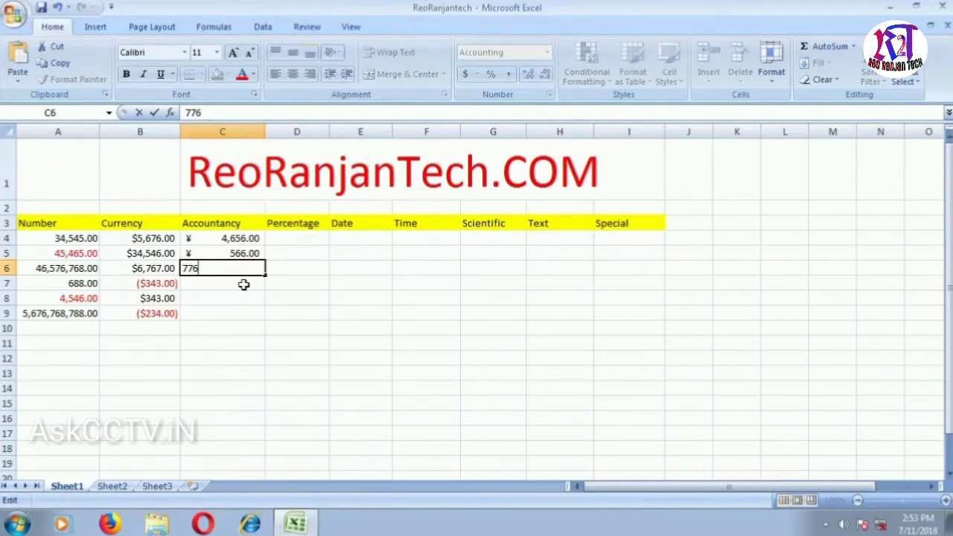
pyautogui.press('Return')
# - Enter a zero in C7 and compare its dash display with B7's $0.00
pyautogui.click(245, 283)
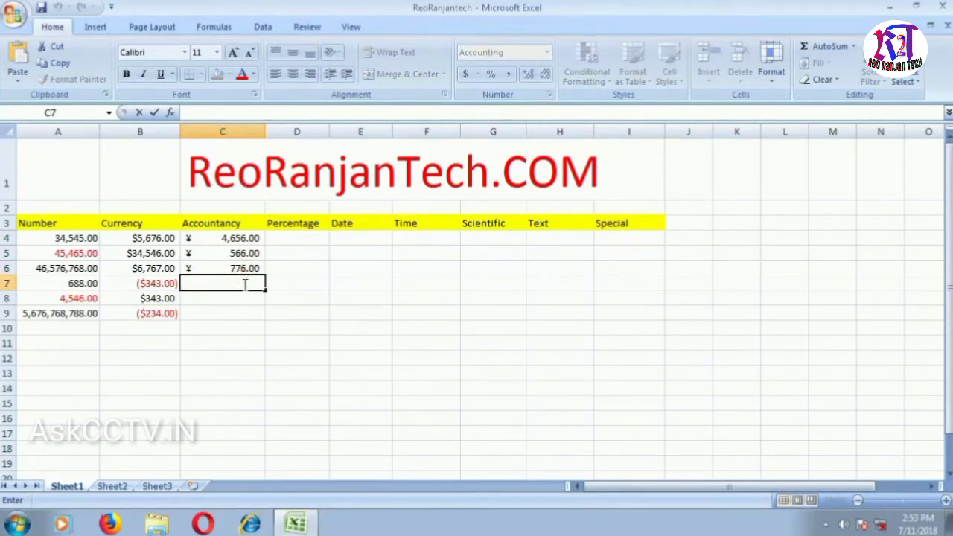
pyautogui.write('-')
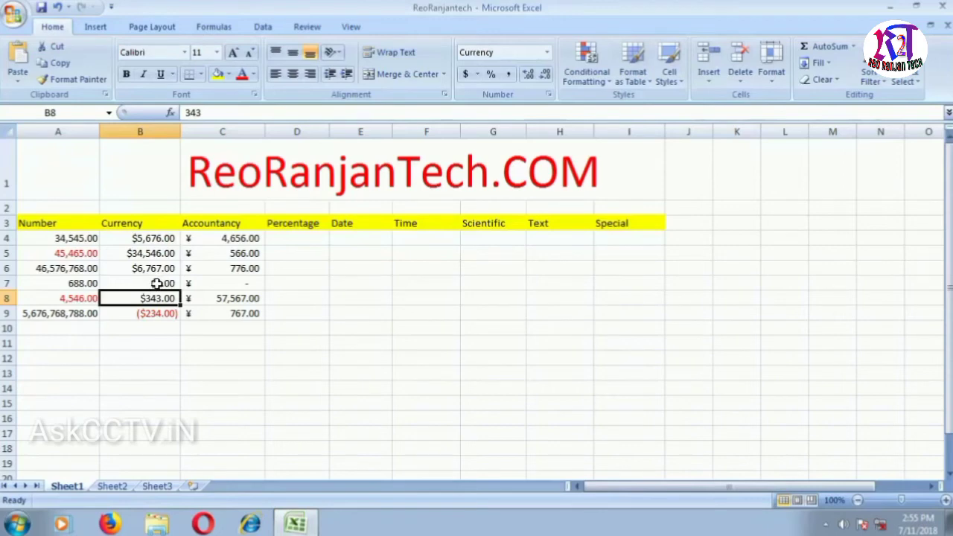
pyautogui.click(156, 283)
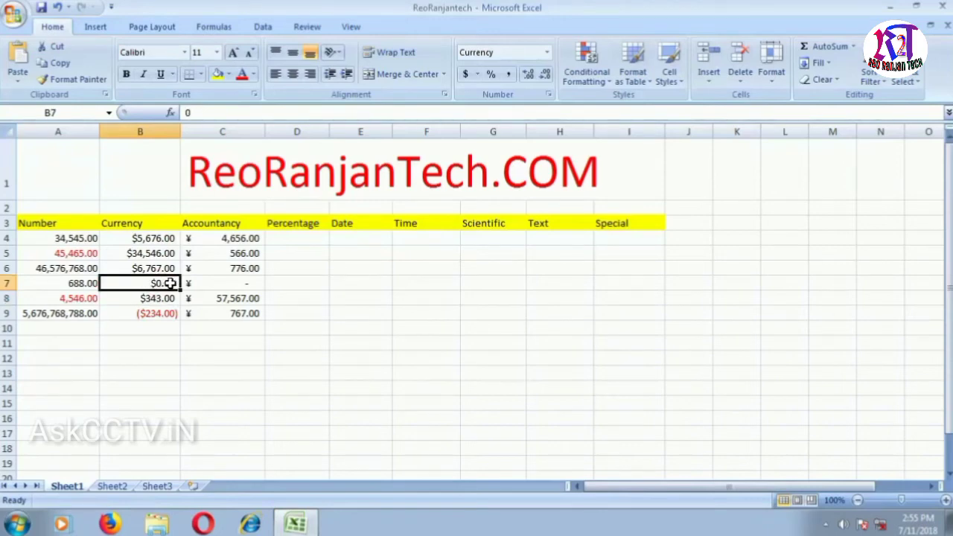
pyautogui.click(247, 282)
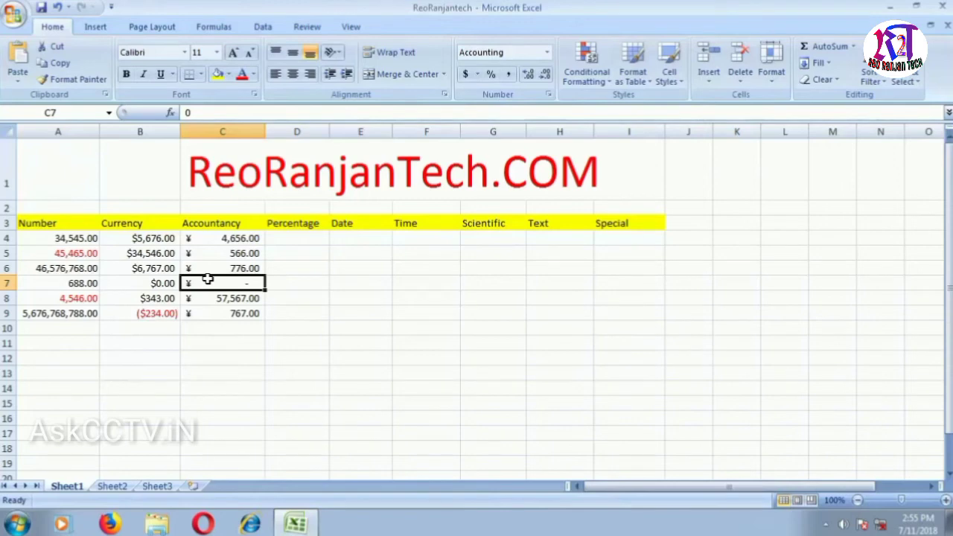
# - Apply Percentage number format to cells D4:D9
pyautogui.click(296, 239)
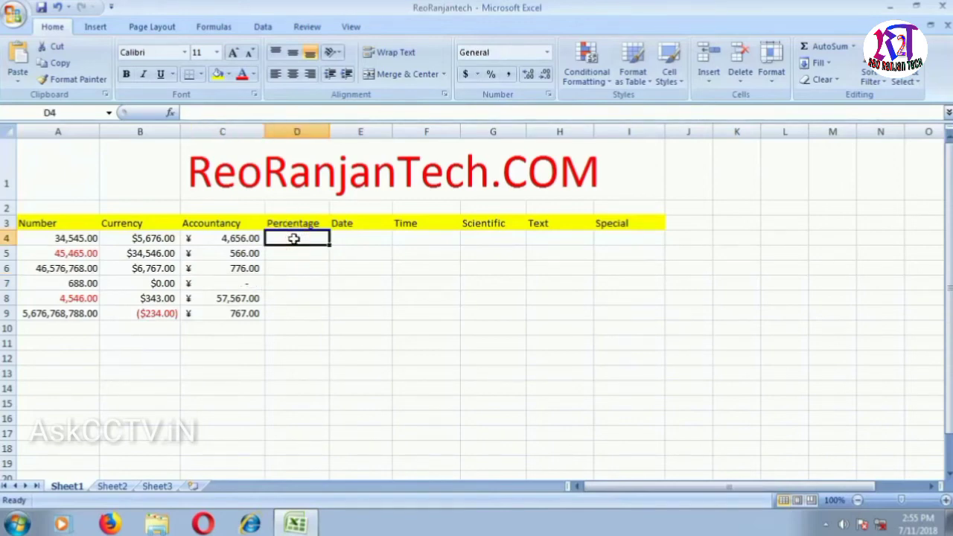
pyautogui.doubleClick(294, 238)
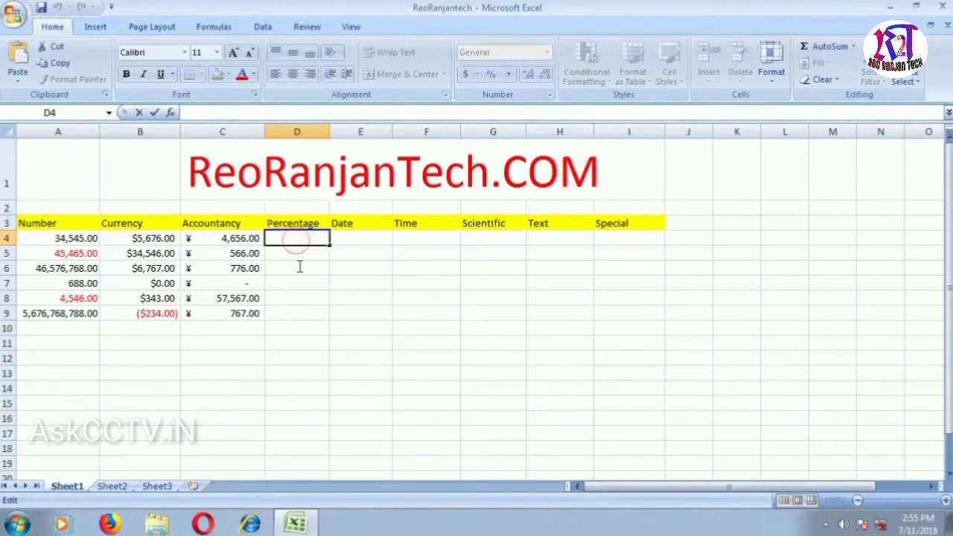
pyautogui.click(306, 260)
pyautogui.moveTo(308, 240); pyautogui.dragTo(305, 310)
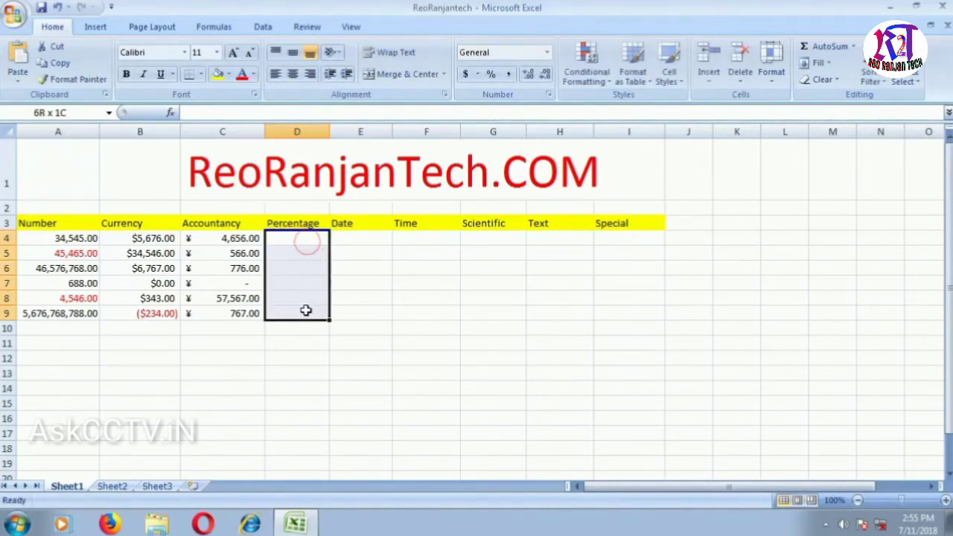
pyautogui.click(547, 52)
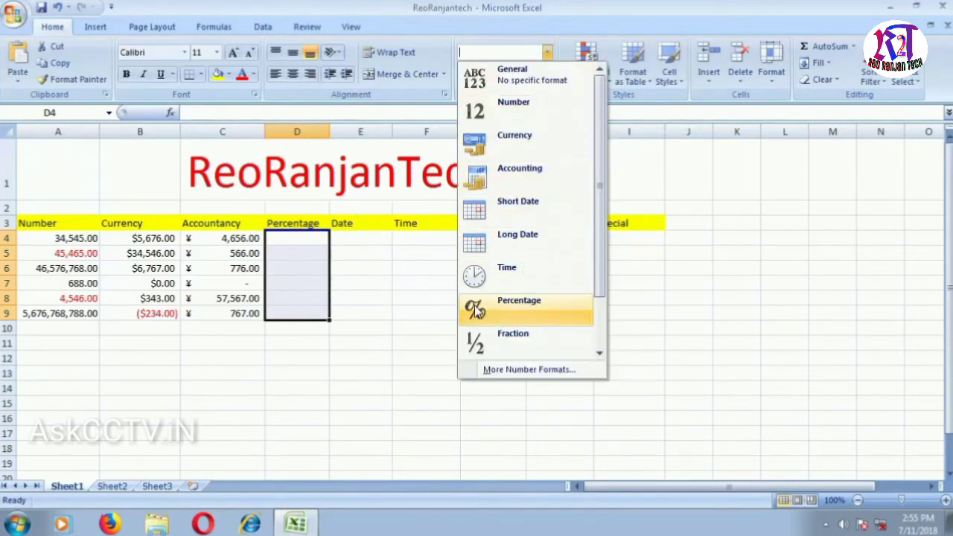
pyautogui.click(517, 306)
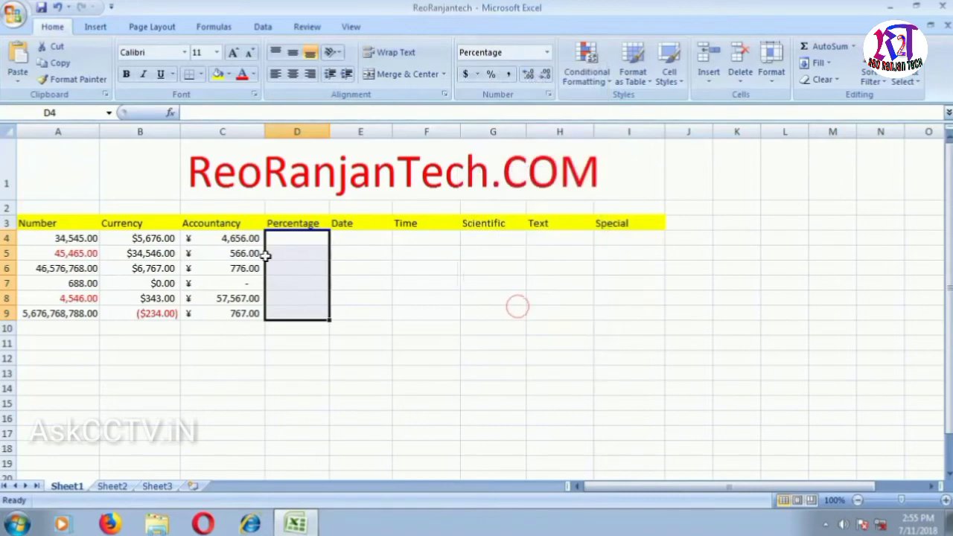
# - Enter 545%, 55%, 5656%, 700%, 7% and 8% into D4 through D9
pyautogui.click(316, 240)
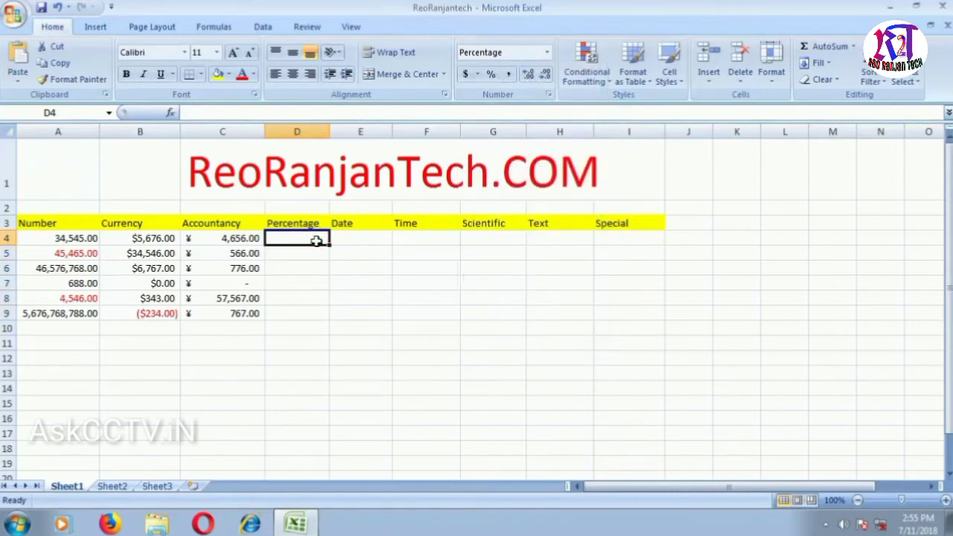
pyautogui.write('545')
pyautogui.press('Return')
pyautogui.write('55')
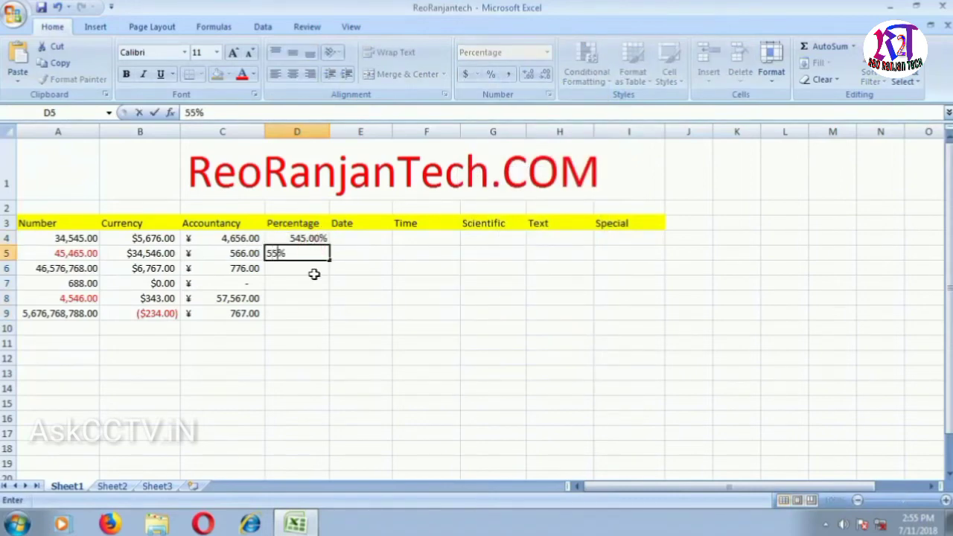
pyautogui.press('Return')
pyautogui.write('5656')
pyautogui.press('Return')
pyautogui.write('7')
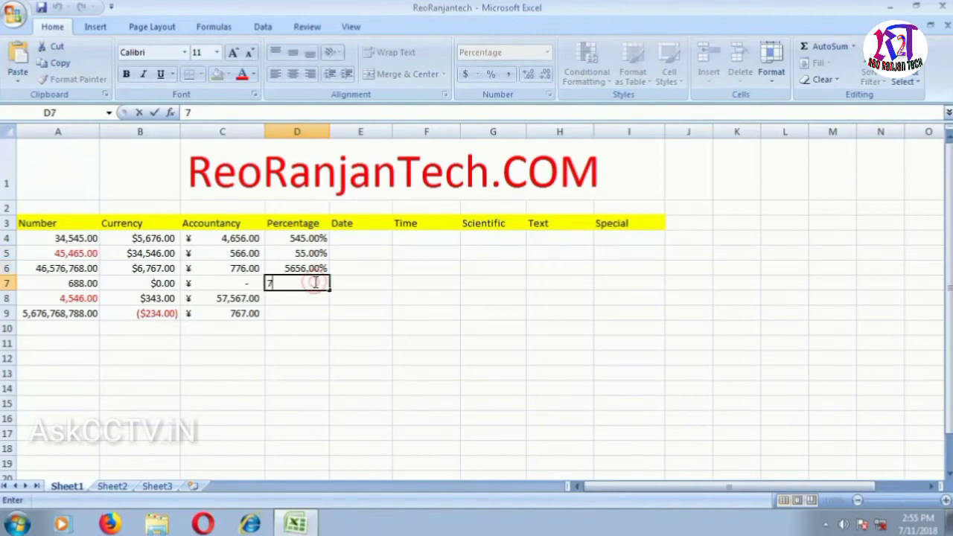
pyautogui.click(313, 313)
pyautogui.press('Up')
pyautogui.write('7%')
pyautogui.press('Return')
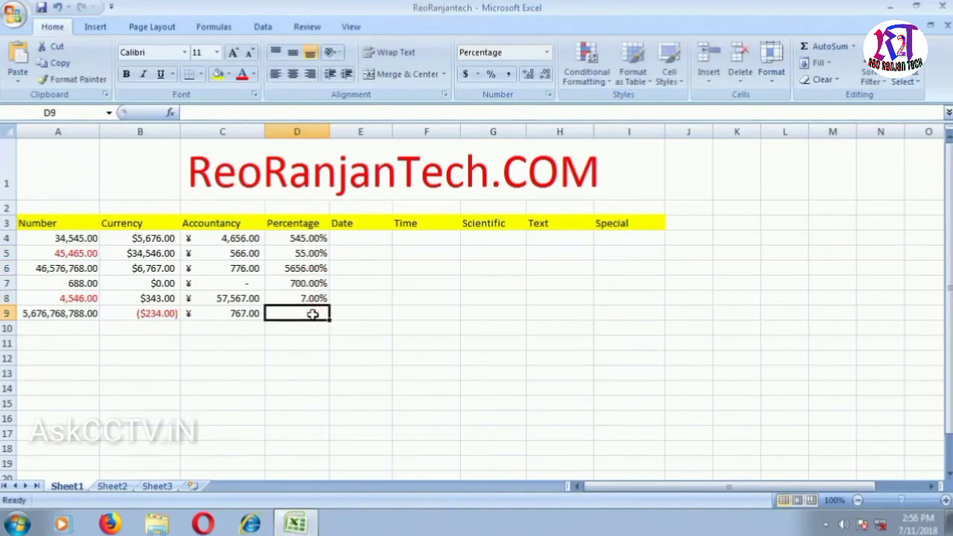
pyautogui.write('8%')
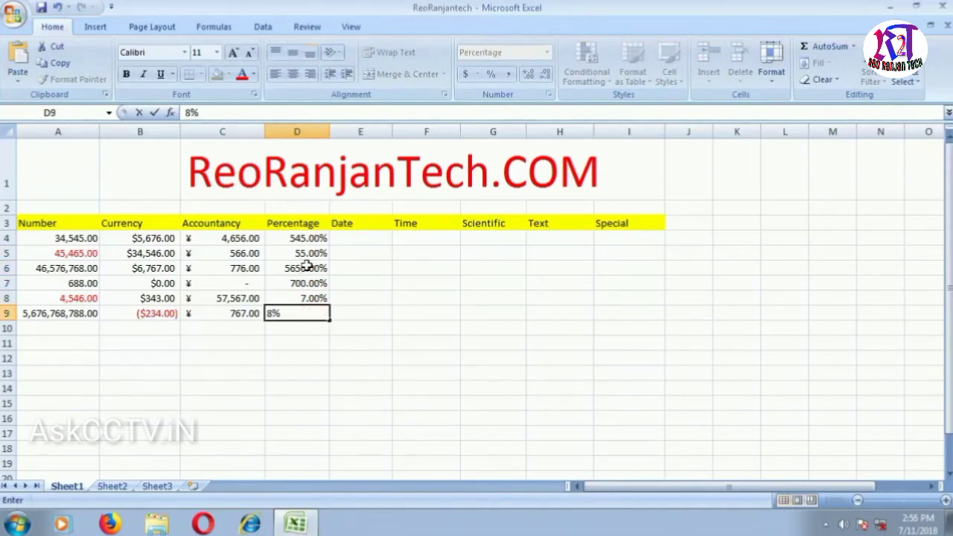
pyautogui.moveTo(297, 238); pyautogui.dragTo(308, 313)
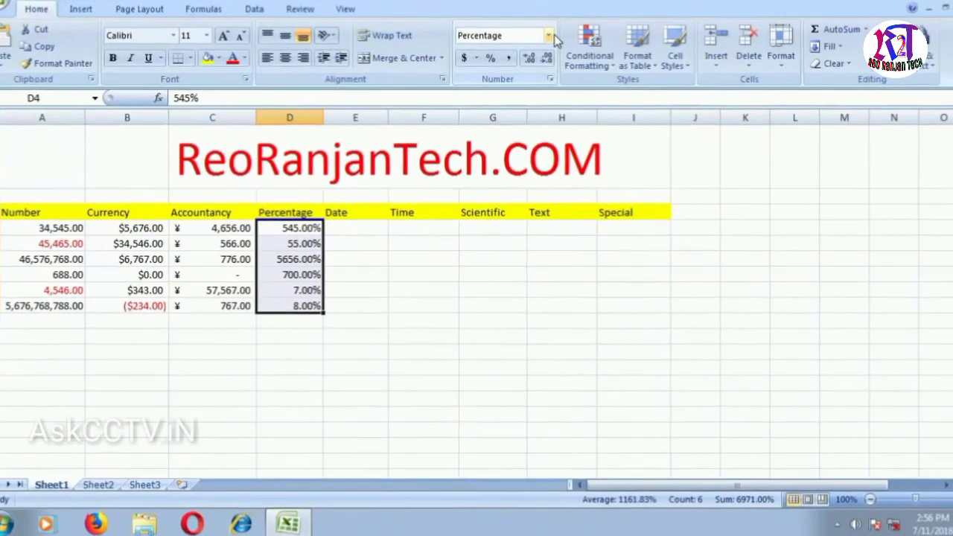
pyautogui.click(547, 52)
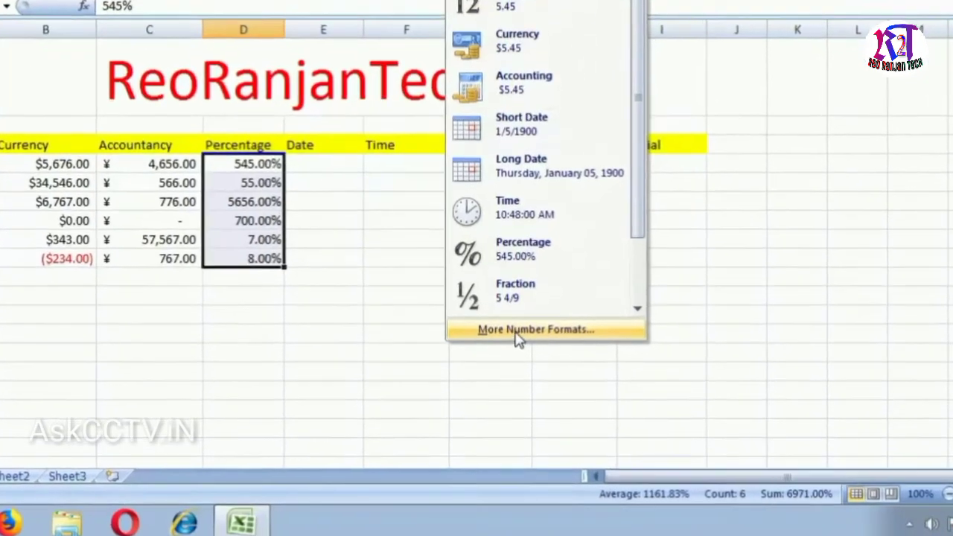
pyautogui.click(515, 341)
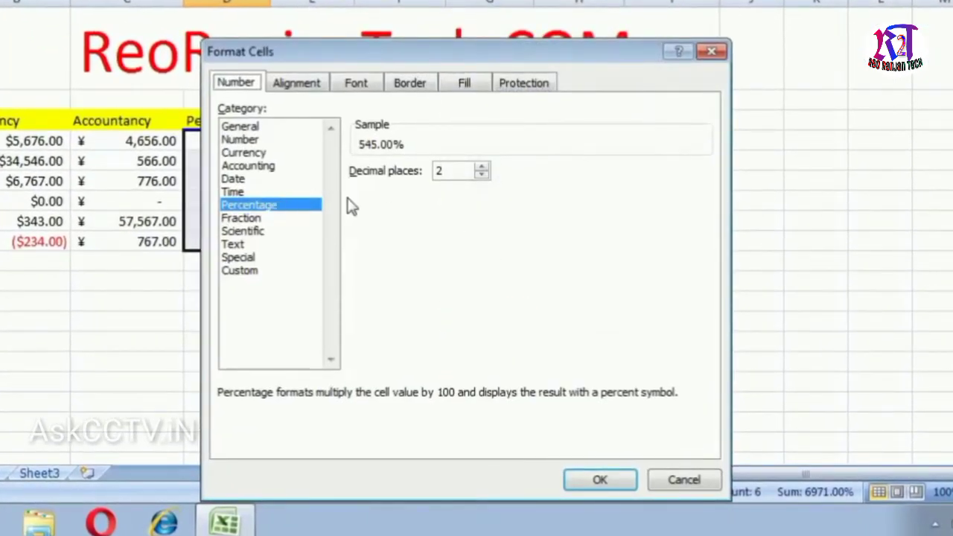
pyautogui.click(481, 175)
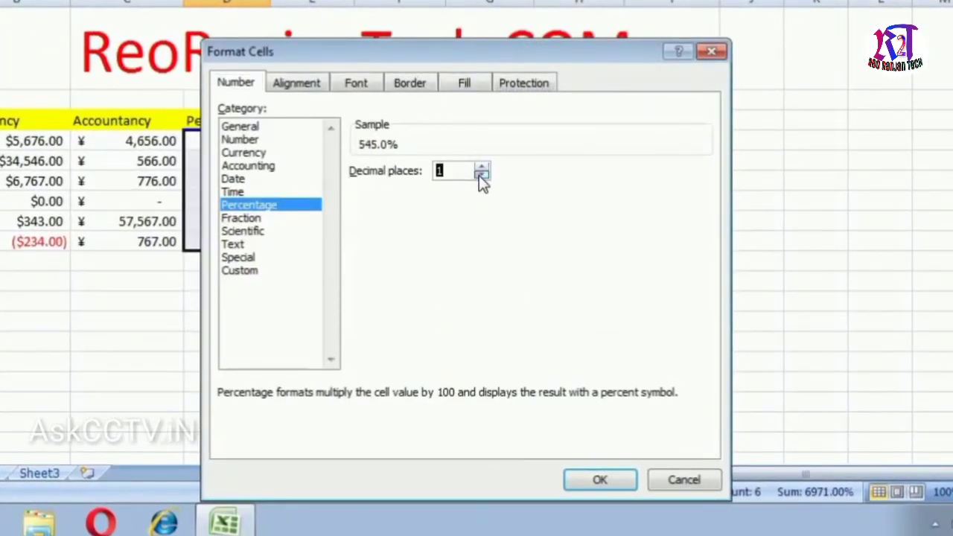
pyautogui.click(480, 175)
pyautogui.click(600, 479)
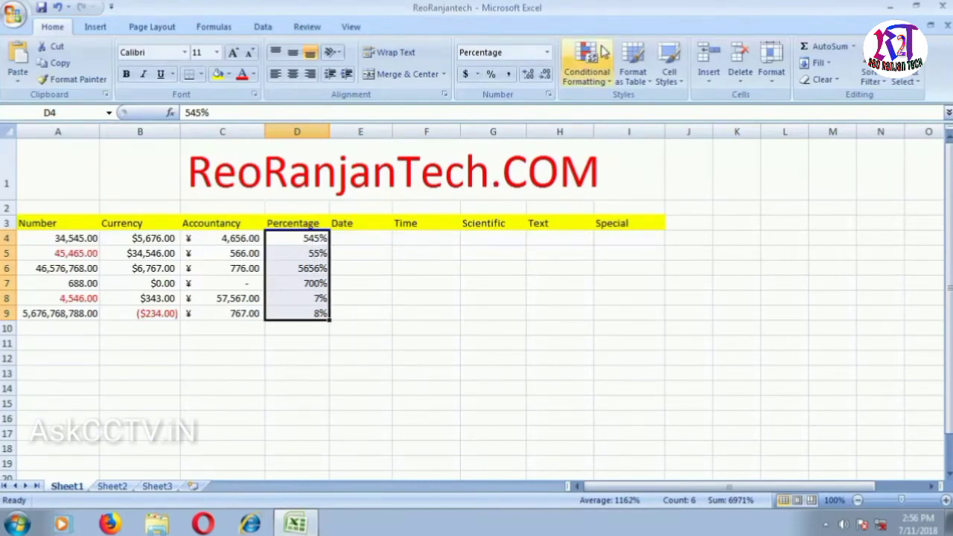
pyautogui.click(549, 54)
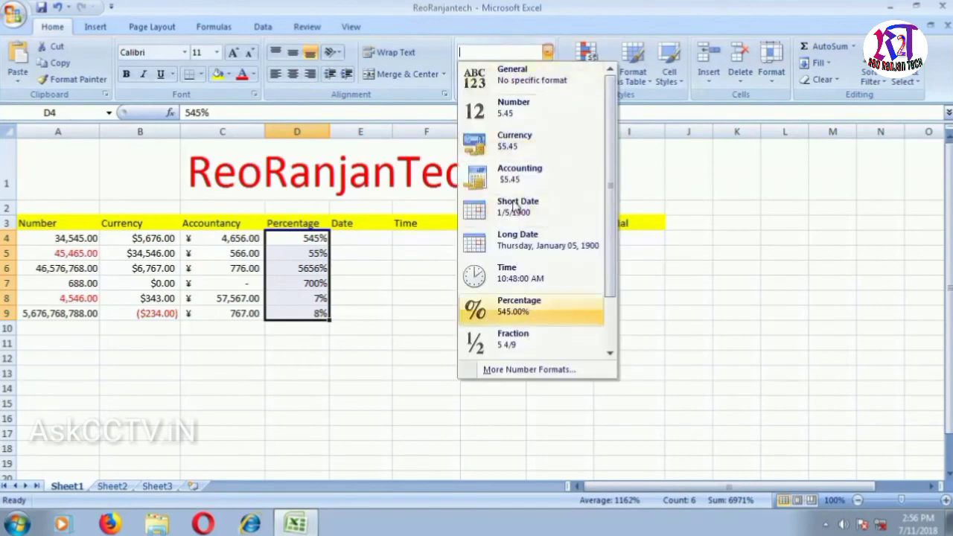
pyautogui.click(502, 371)
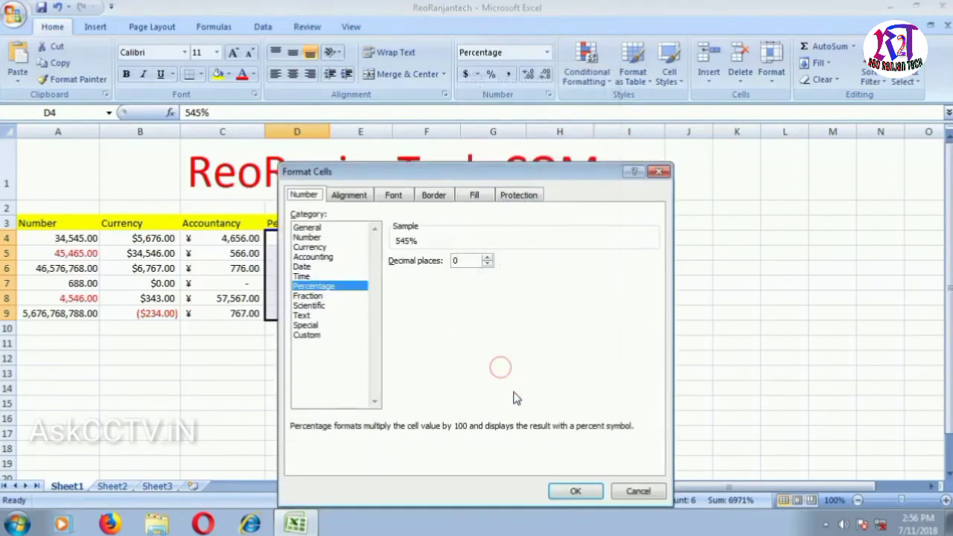
pyautogui.click(487, 257)
pyautogui.click(488, 257)
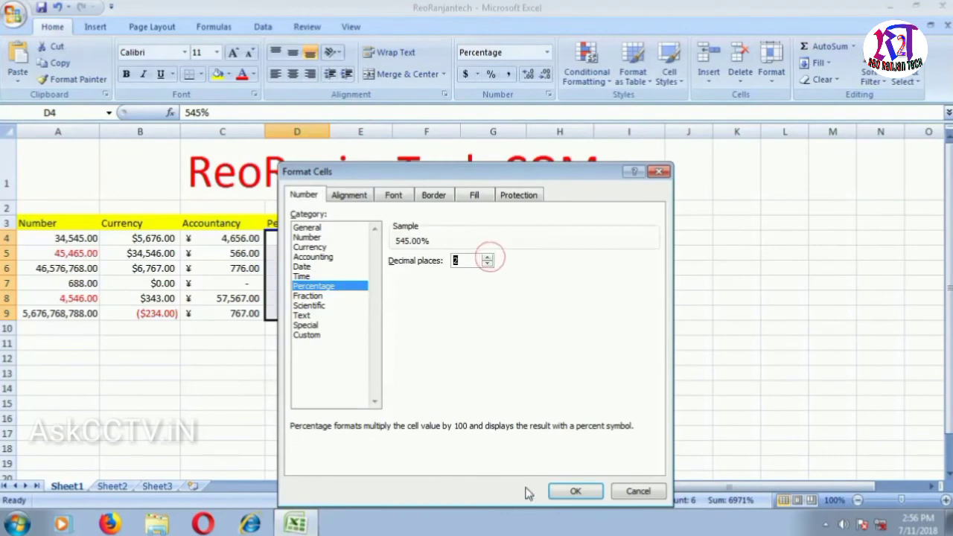
pyautogui.click(583, 492)
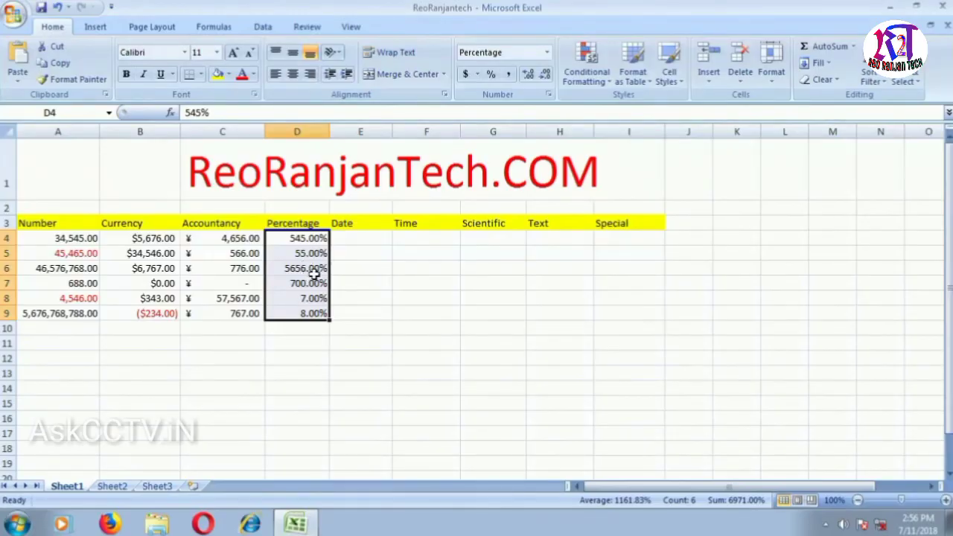
# - Open Format Cells for D4:D9 with Ctrl+1, showing Percentage with 2 decimals
pyautogui.hotkey('ctrl', '1')
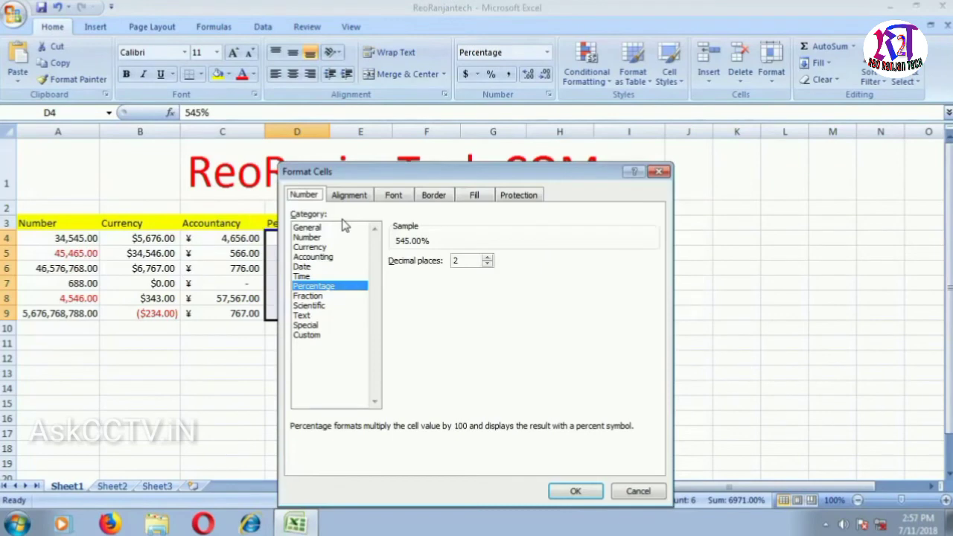